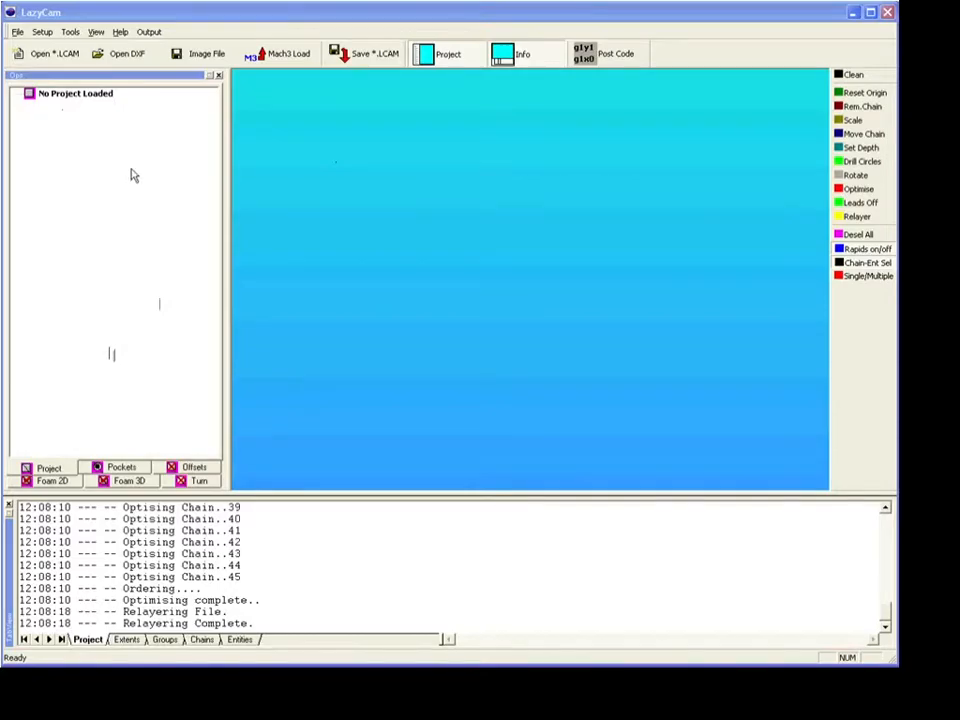
Hide the project pane and show it again
{"action": "left_click", "coordinate": [444, 58]}
{"action": "left_click", "coordinate": [444, 58]}
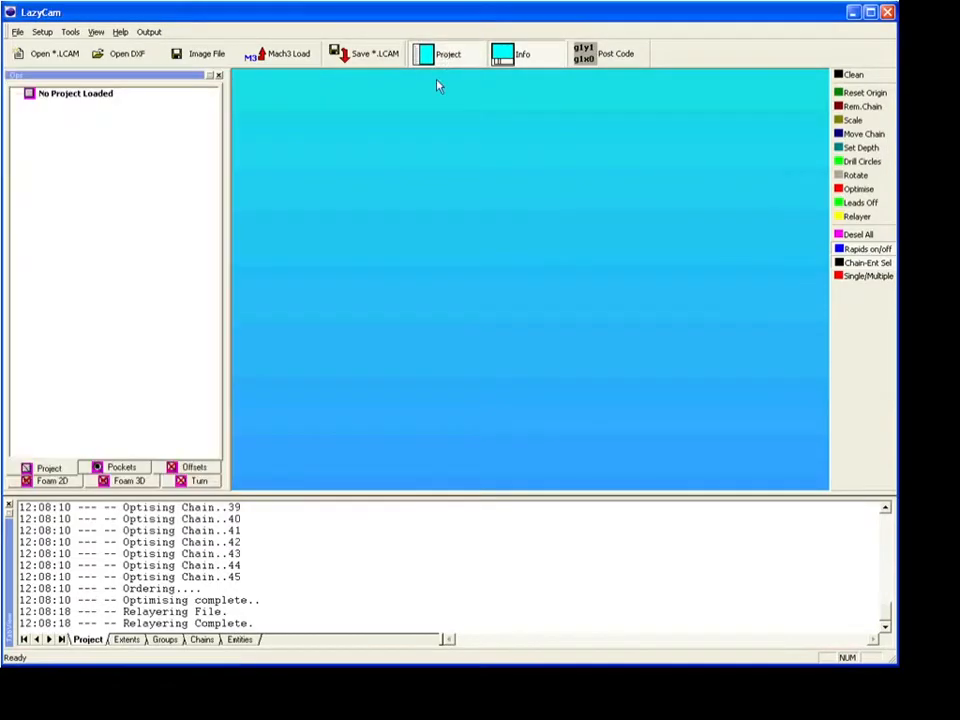
{"action": "left_click", "coordinate": [447, 56]}
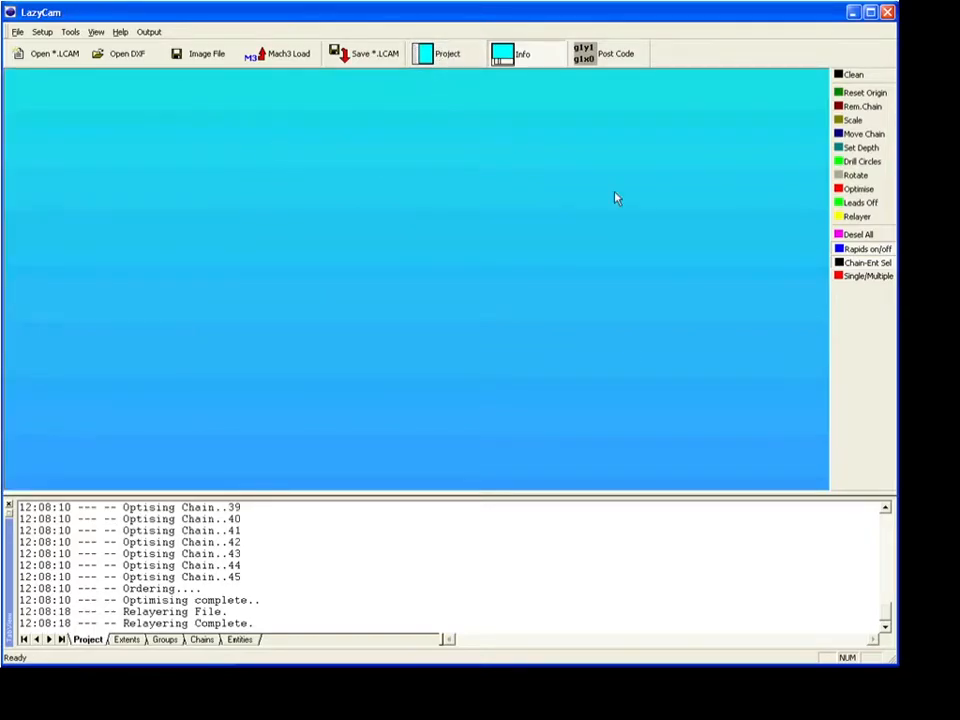
{"action": "left_click", "coordinate": [439, 57]}
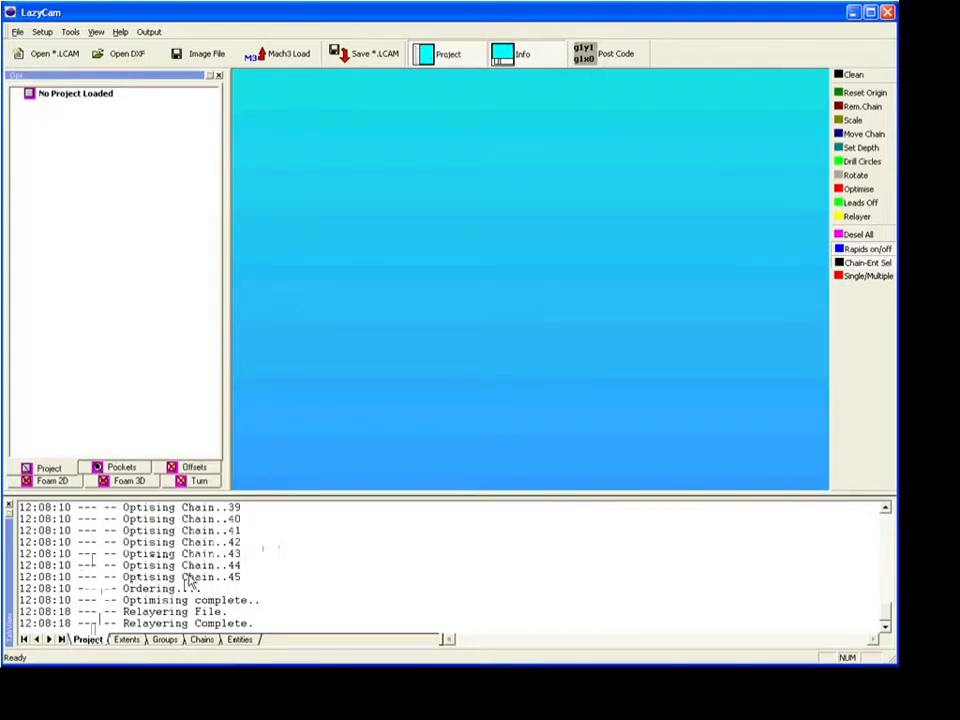
Examine the file extents information and the connection tolerance setting
{"action": "left_click", "coordinate": [127, 640]}
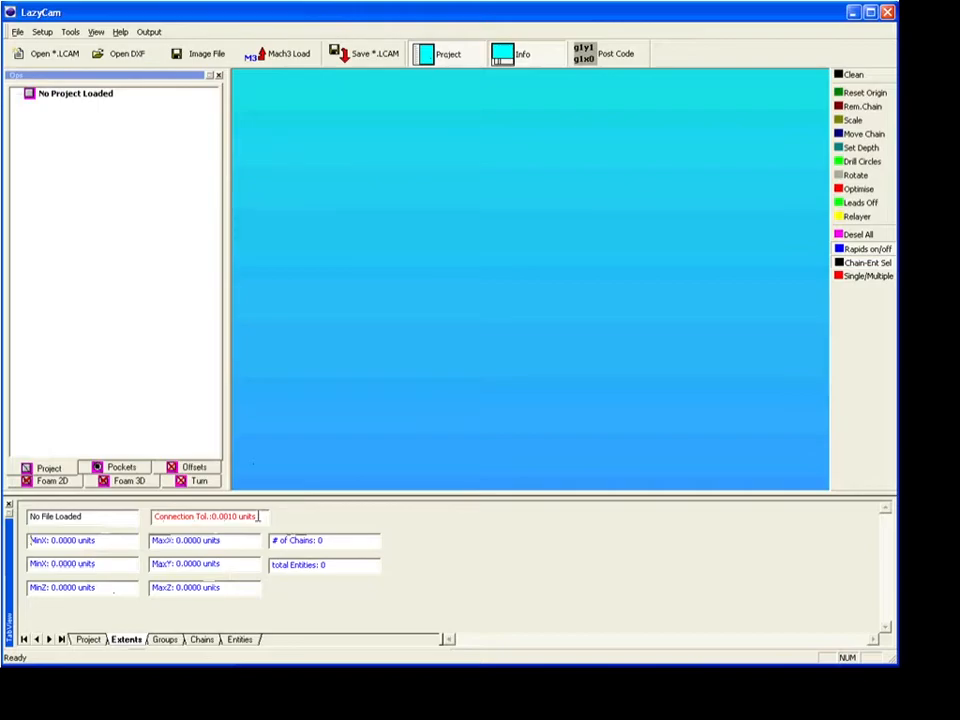
{"action": "left_click_drag", "start_coordinate": [212, 516], "coordinate": [190, 516]}
{"action": "left_click", "coordinate": [190, 516]}
{"action": "left_click_drag", "start_coordinate": [213, 516], "coordinate": [257, 516]}
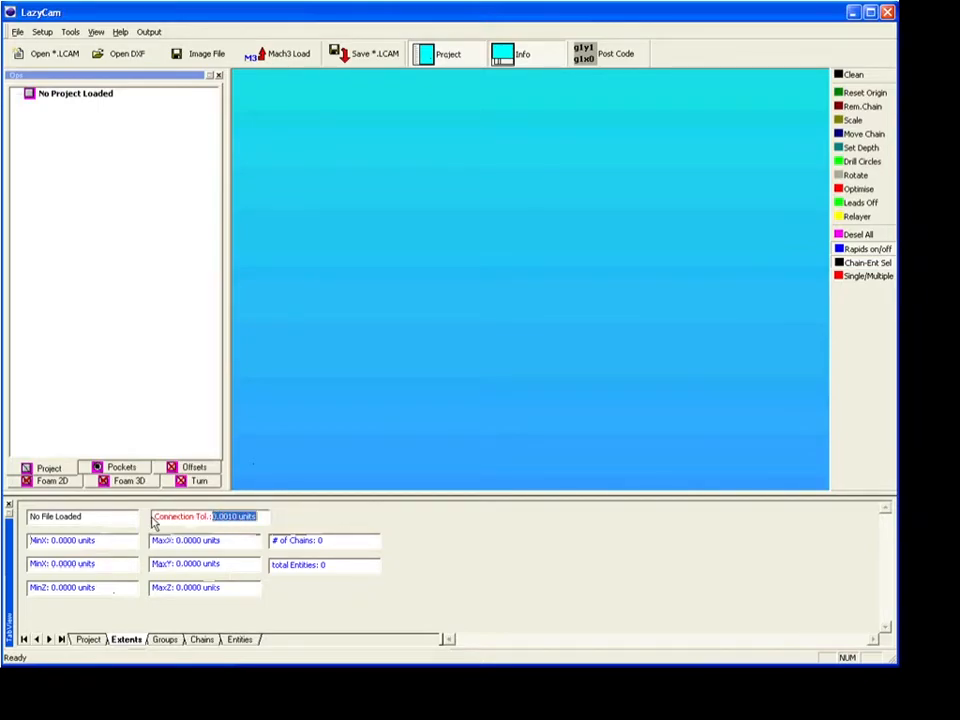
{"action": "left_click_drag", "start_coordinate": [152, 516], "coordinate": [272, 518]}
Look through the layer group settings, the chain extents and the entity coordinates in the information pane
{"action": "left_click", "coordinate": [163, 641]}
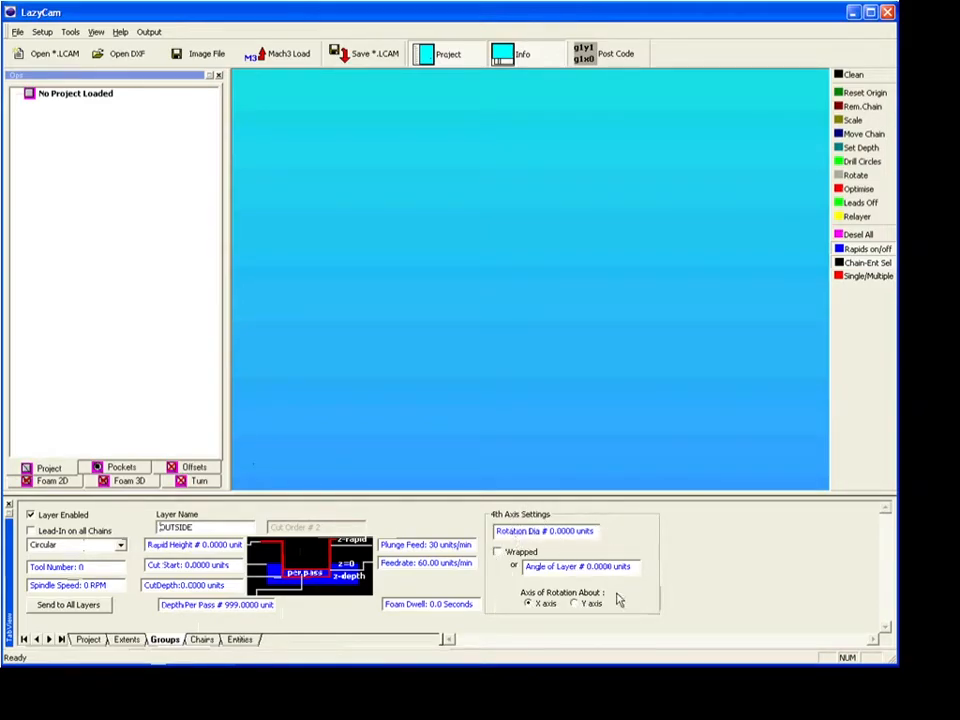
{"action": "left_click", "coordinate": [206, 641]}
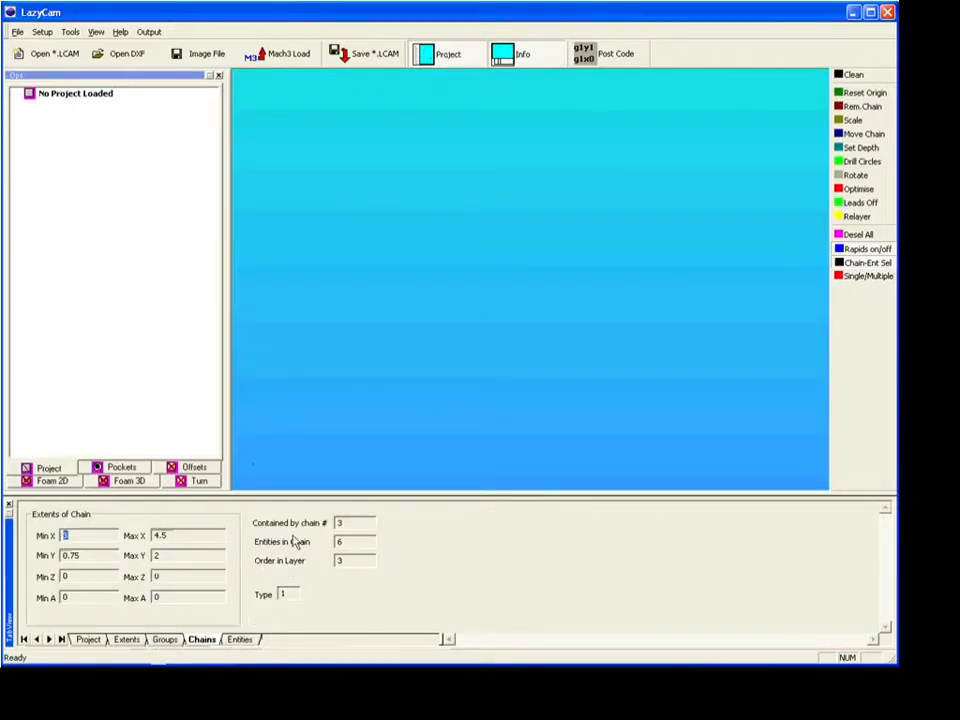
{"action": "left_click", "coordinate": [243, 641]}
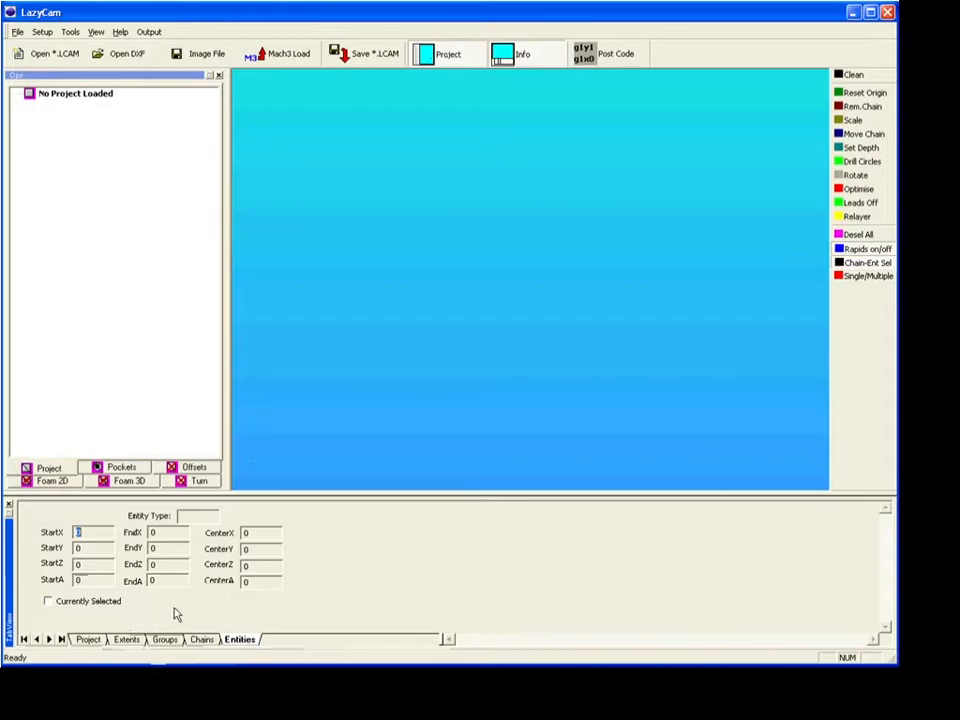
Compare the Extents, Groups, Chains and Entities information pages, ending on the layer group settings
{"action": "left_click", "coordinate": [163, 640]}
{"action": "left_click", "coordinate": [128, 640]}
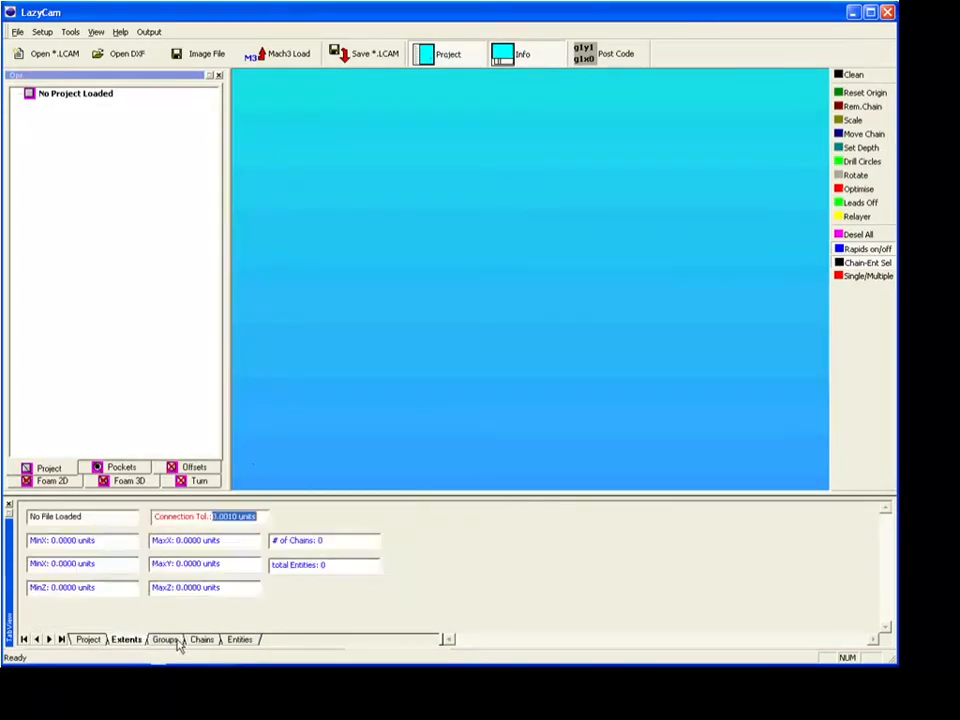
{"action": "left_click", "coordinate": [176, 641]}
{"action": "left_click", "coordinate": [201, 640]}
{"action": "left_click", "coordinate": [239, 640]}
{"action": "left_click", "coordinate": [201, 640]}
{"action": "left_click", "coordinate": [165, 640]}
{"action": "left_click", "coordinate": [130, 642]}
{"action": "left_click", "coordinate": [170, 642]}
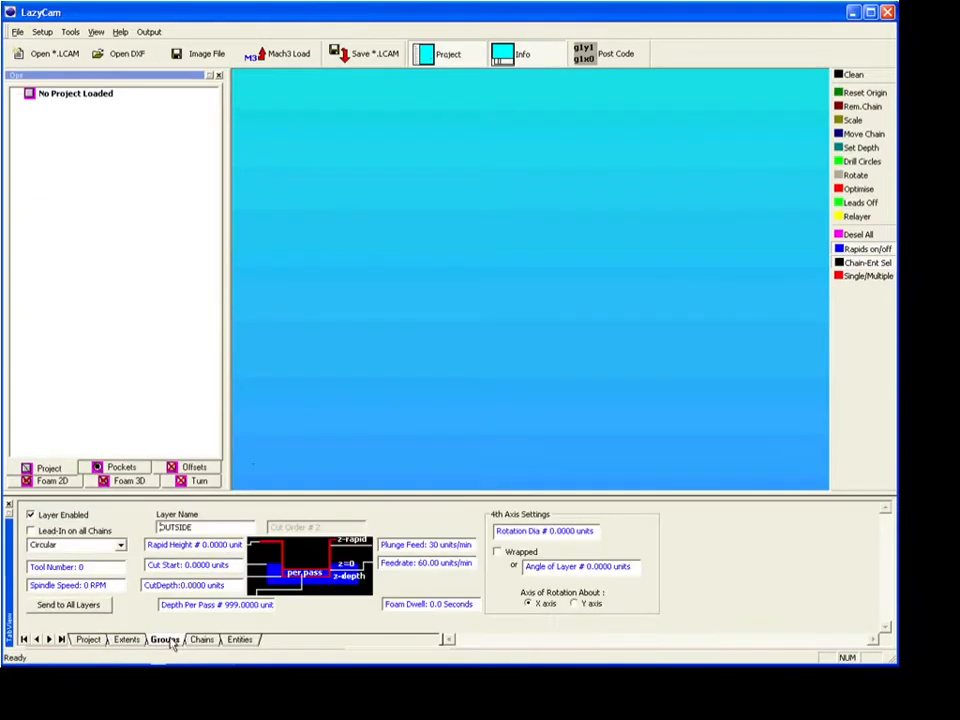
{"action": "left_click", "coordinate": [236, 641]}
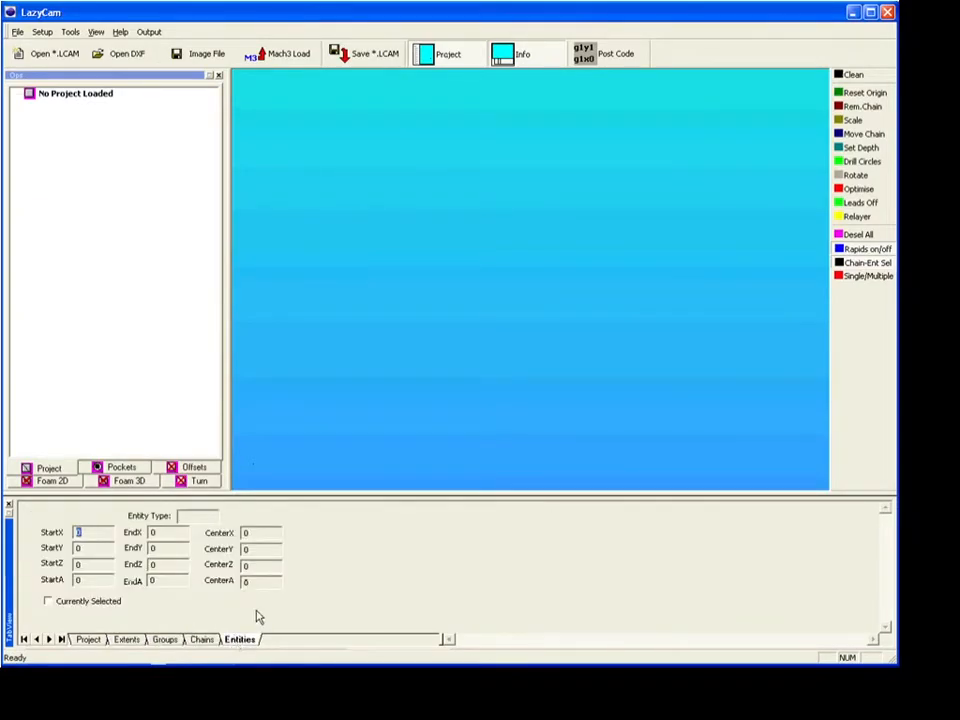
{"action": "left_click", "coordinate": [202, 641]}
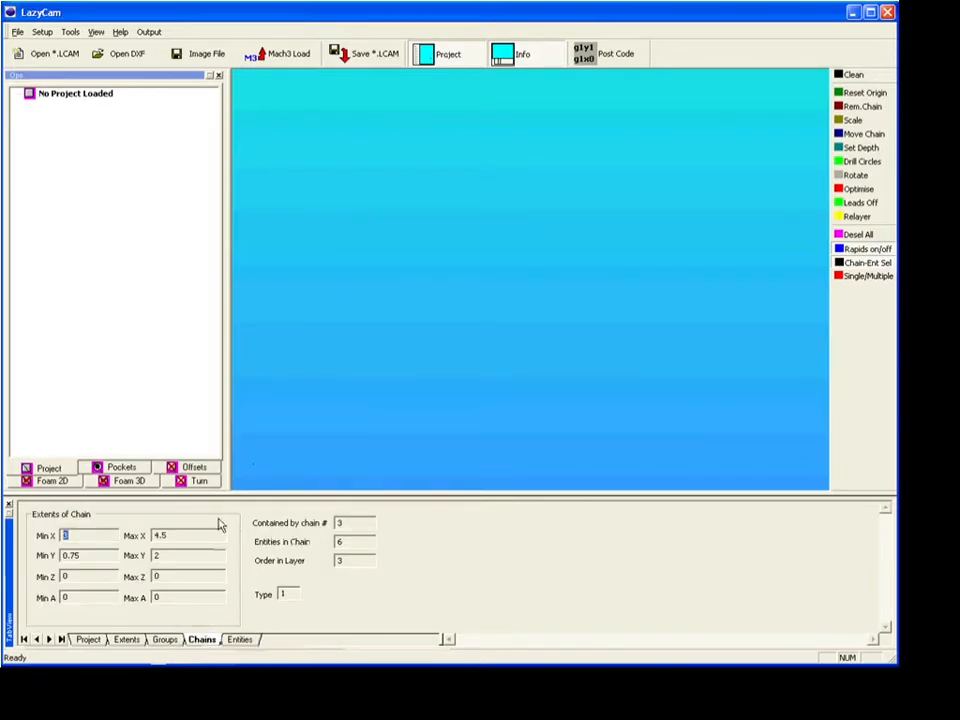
{"action": "left_click", "coordinate": [163, 640]}
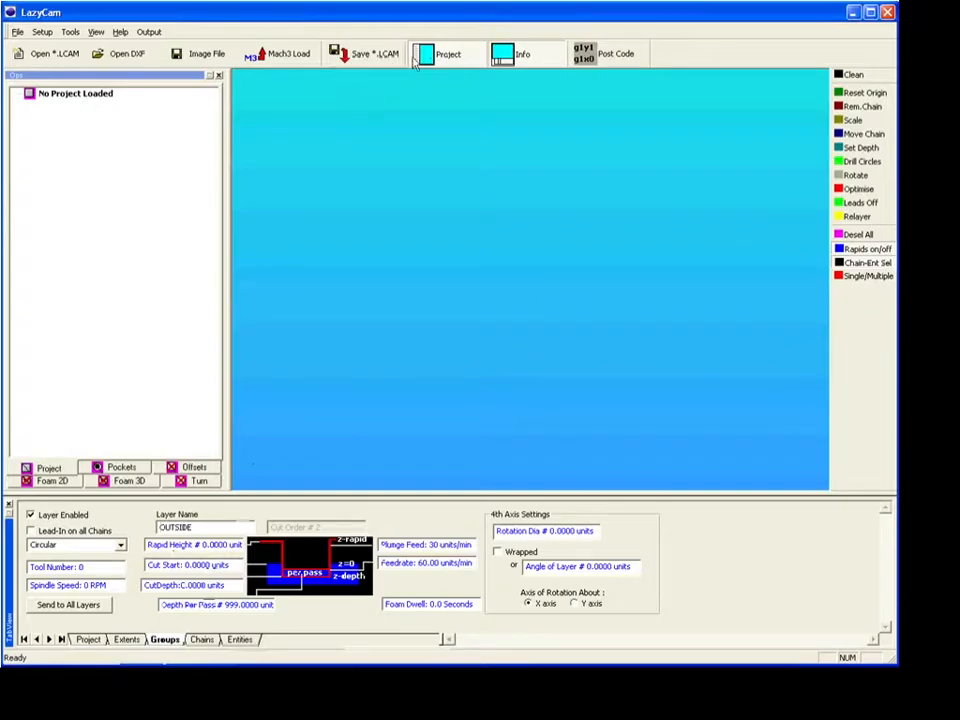
Hide and restore both the project and information panes, and float the project pane before docking it back
{"action": "left_click", "coordinate": [462, 56]}
{"action": "left_click", "coordinate": [505, 58]}
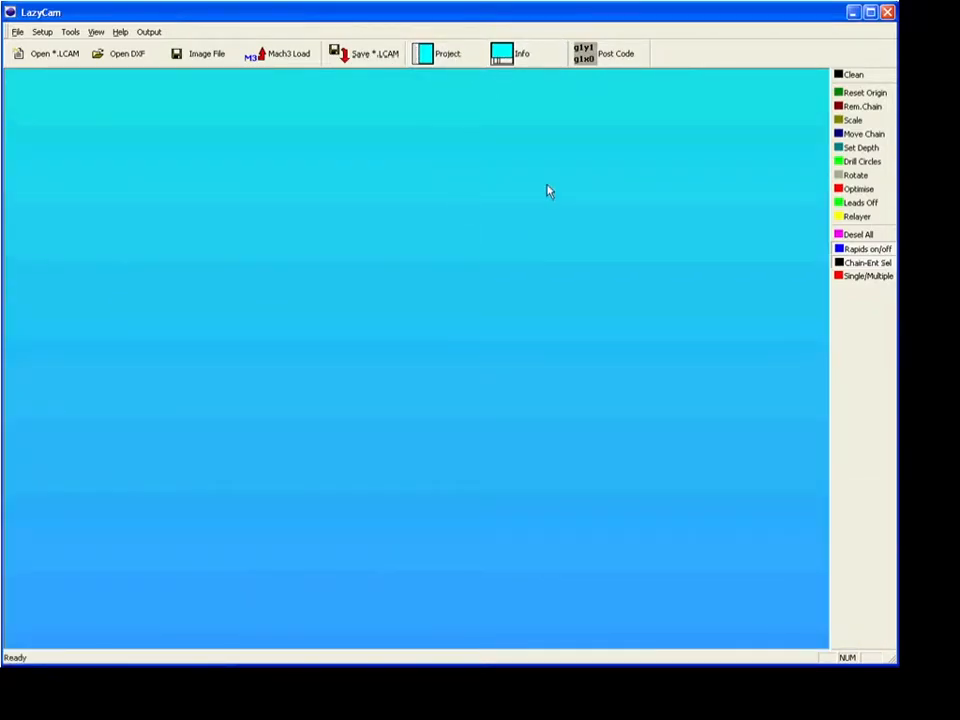
{"action": "left_click", "coordinate": [440, 55]}
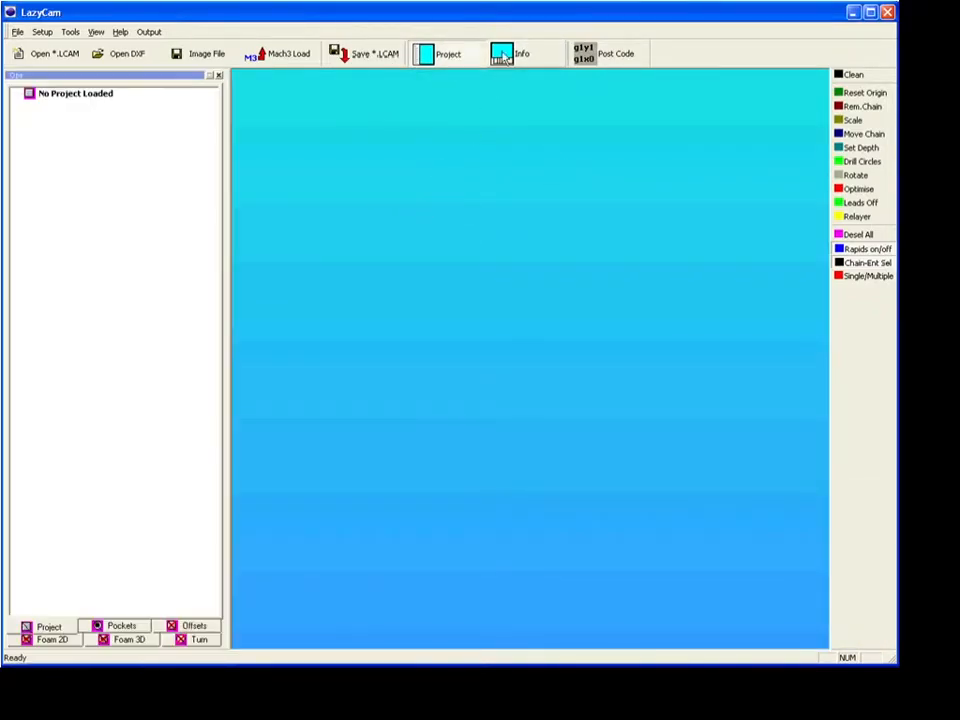
{"action": "left_click", "coordinate": [505, 55]}
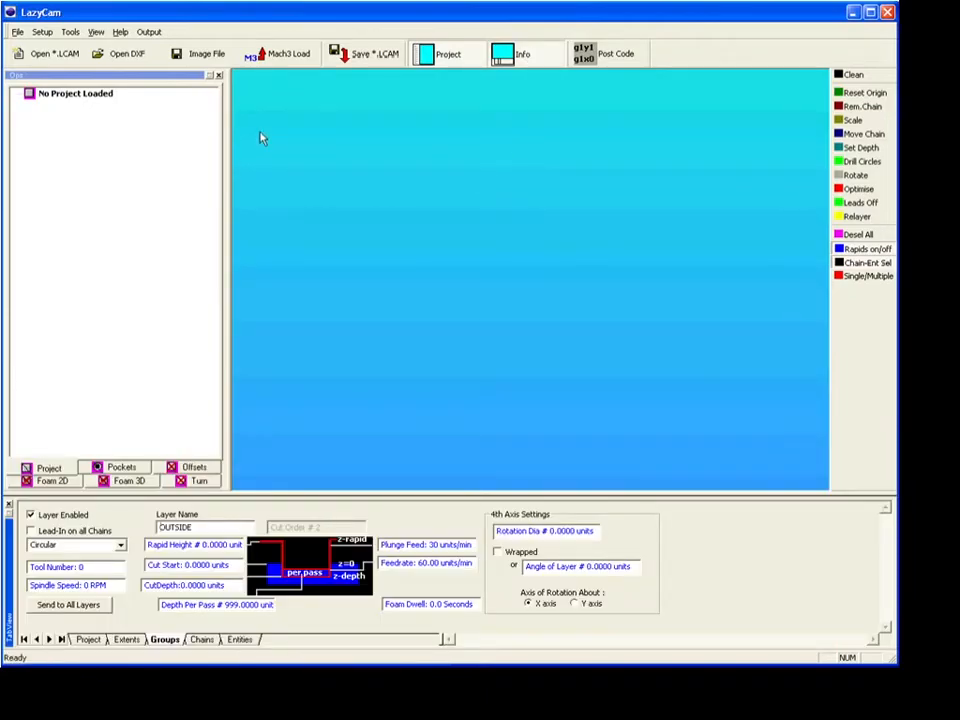
{"action": "left_click_drag", "start_coordinate": [154, 78], "coordinate": [416, 166]}
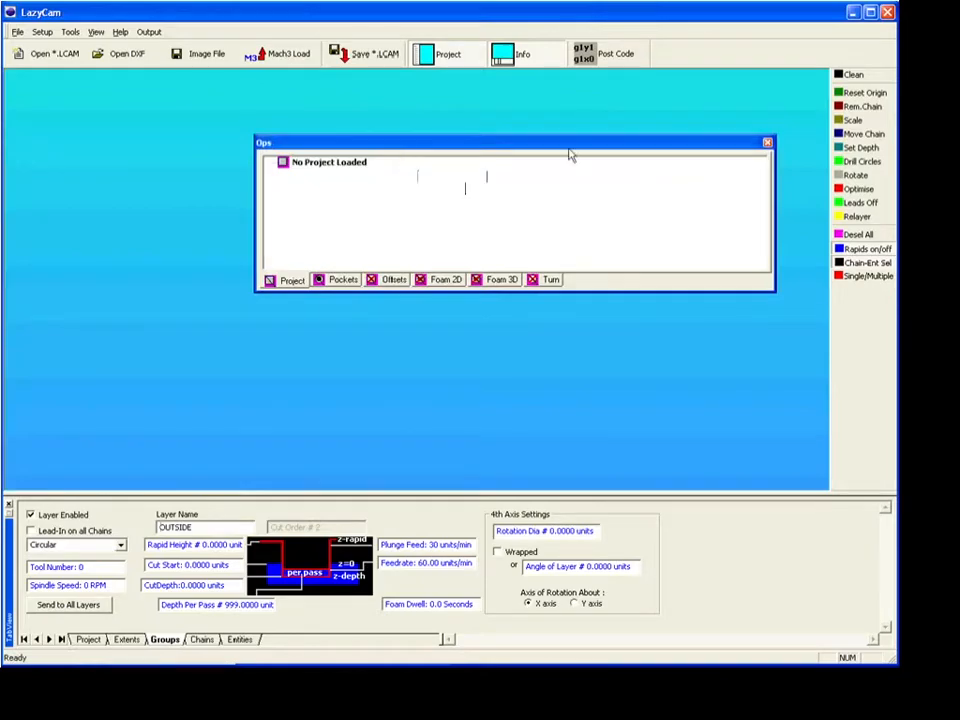
{"action": "left_click_drag", "start_coordinate": [650, 149], "coordinate": [220, 80]}
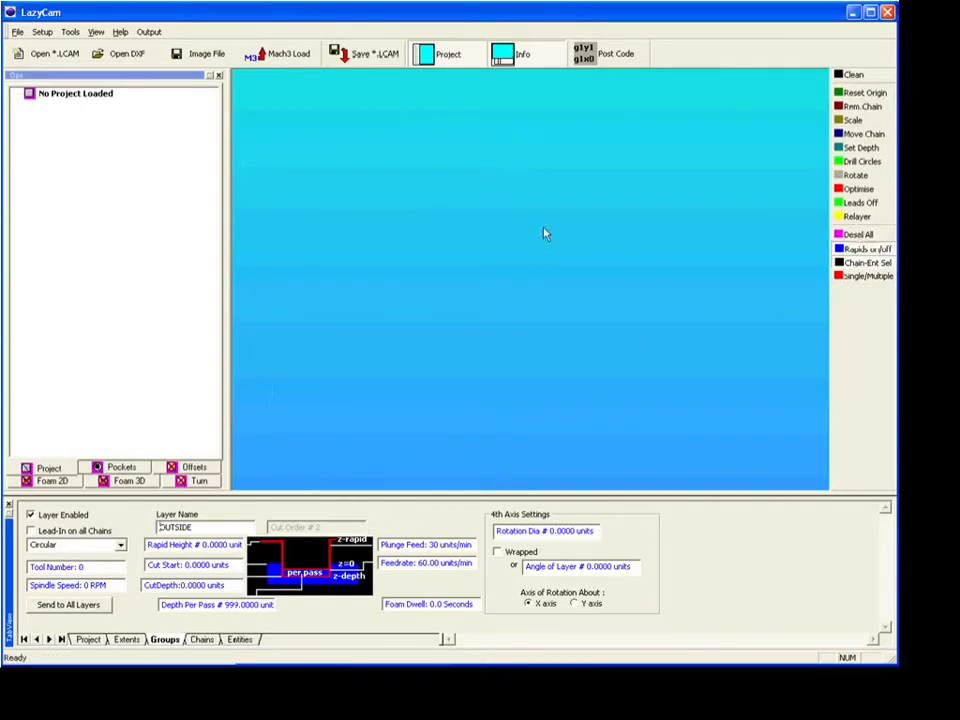
Undock the drawing commands toolbar, reshape it into two columns, and dock it back as a vertical strip
{"action": "left_click_drag", "start_coordinate": [857, 226], "coordinate": [620, 206]}
{"action": "left_click_drag", "start_coordinate": [741, 201], "coordinate": [329, 164]}
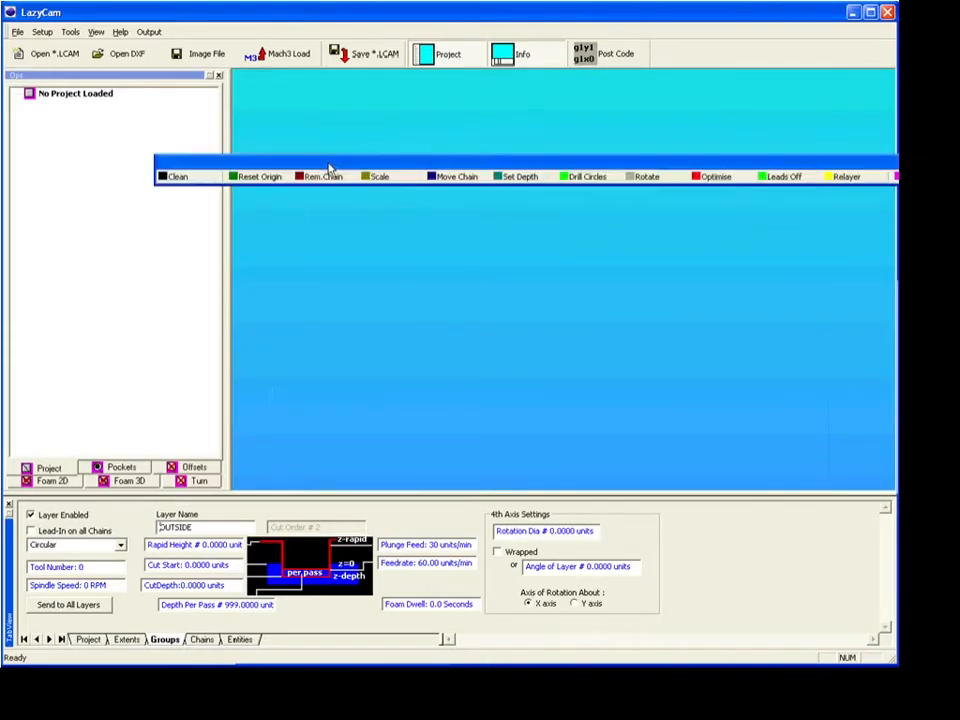
{"action": "left_click_drag", "start_coordinate": [411, 186], "coordinate": [411, 275]}
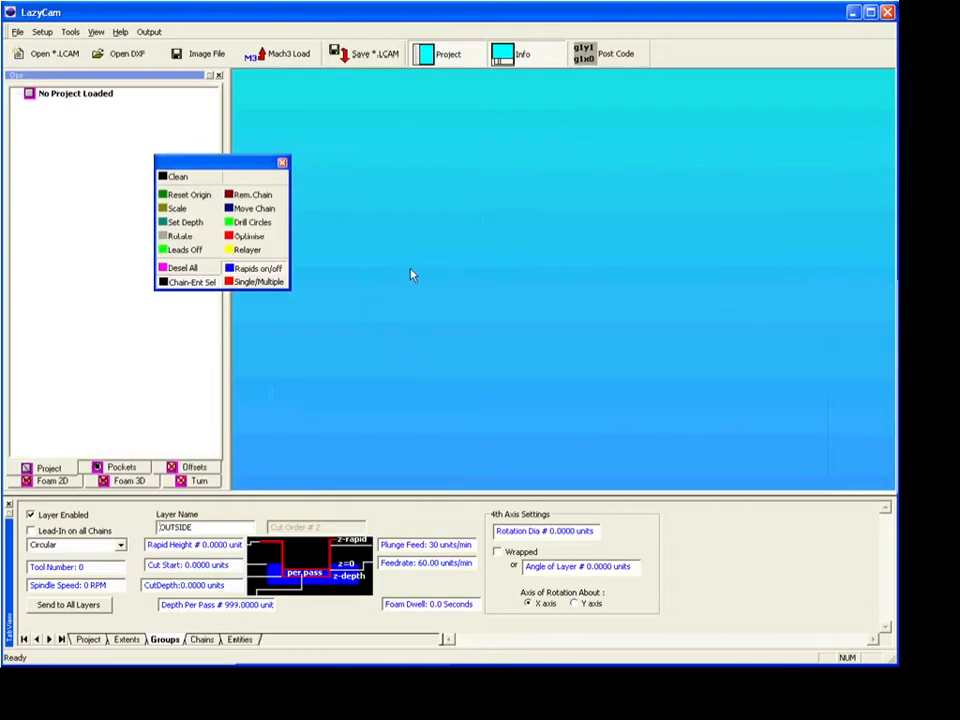
{"action": "left_click_drag", "start_coordinate": [259, 172], "coordinate": [624, 147]}
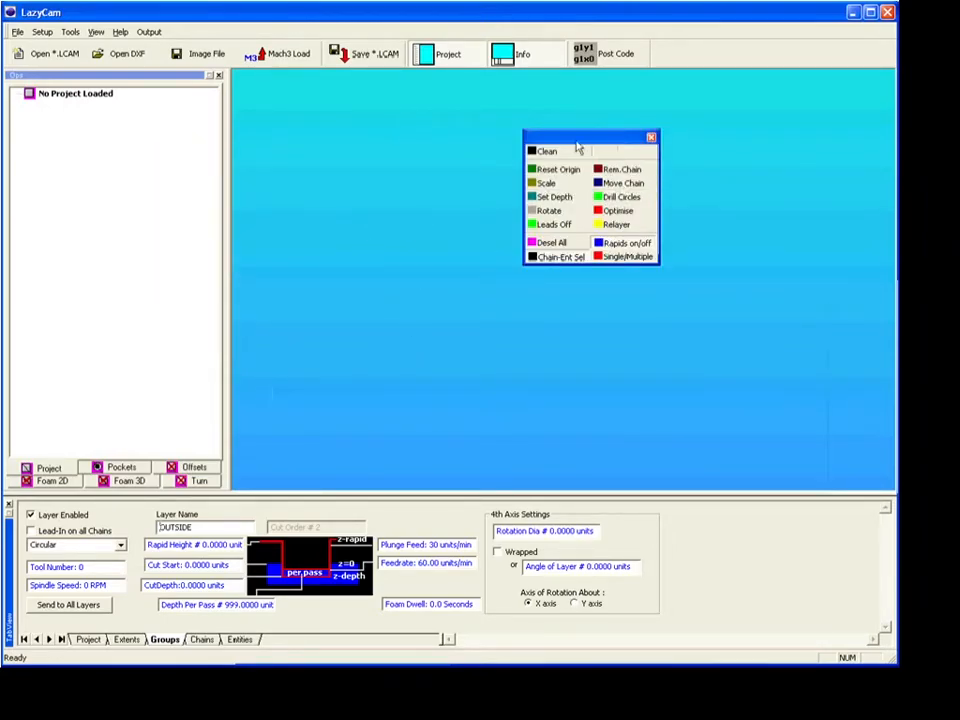
{"action": "left_click_drag", "start_coordinate": [604, 142], "coordinate": [893, 88]}
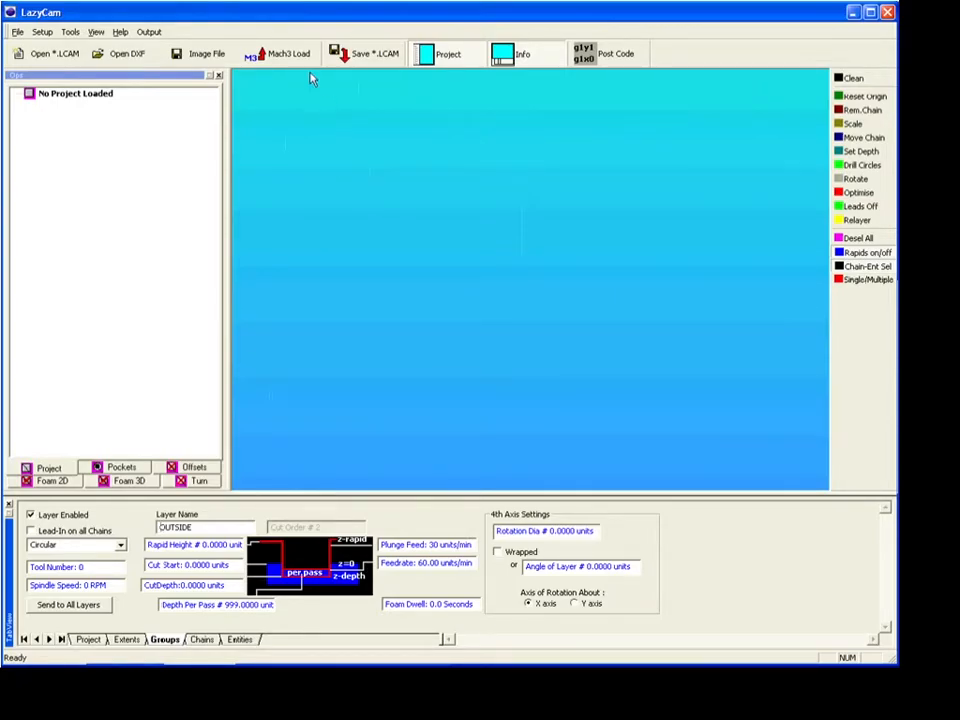
Import AfoamTest3.dxf as a Mill session and clean the drawing
{"action": "left_click", "coordinate": [124, 54]}
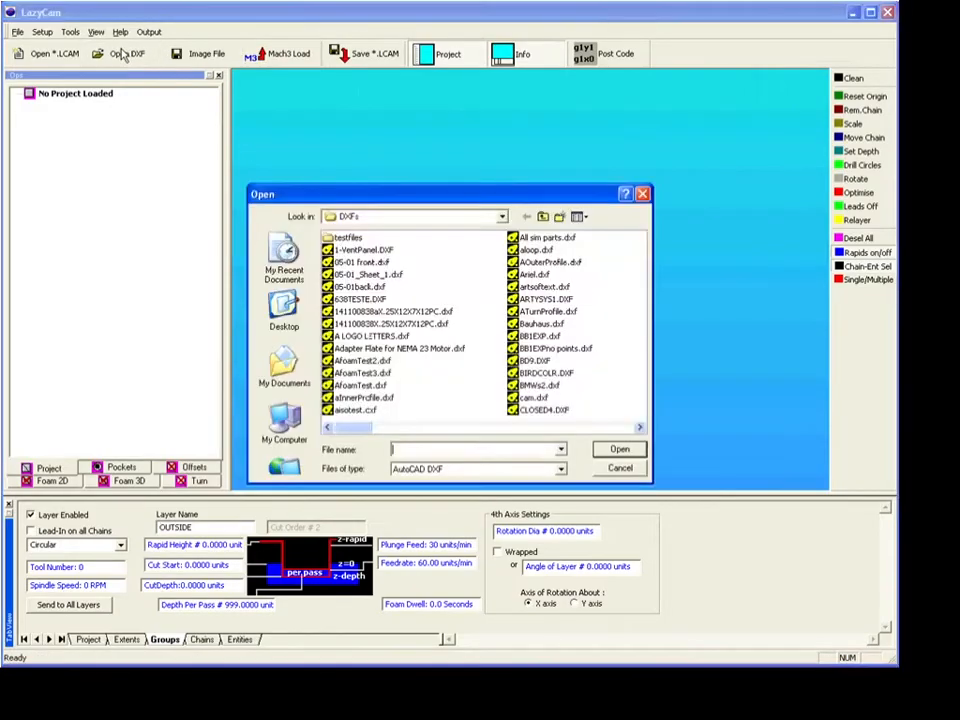
{"action": "double_click", "coordinate": [364, 381]}
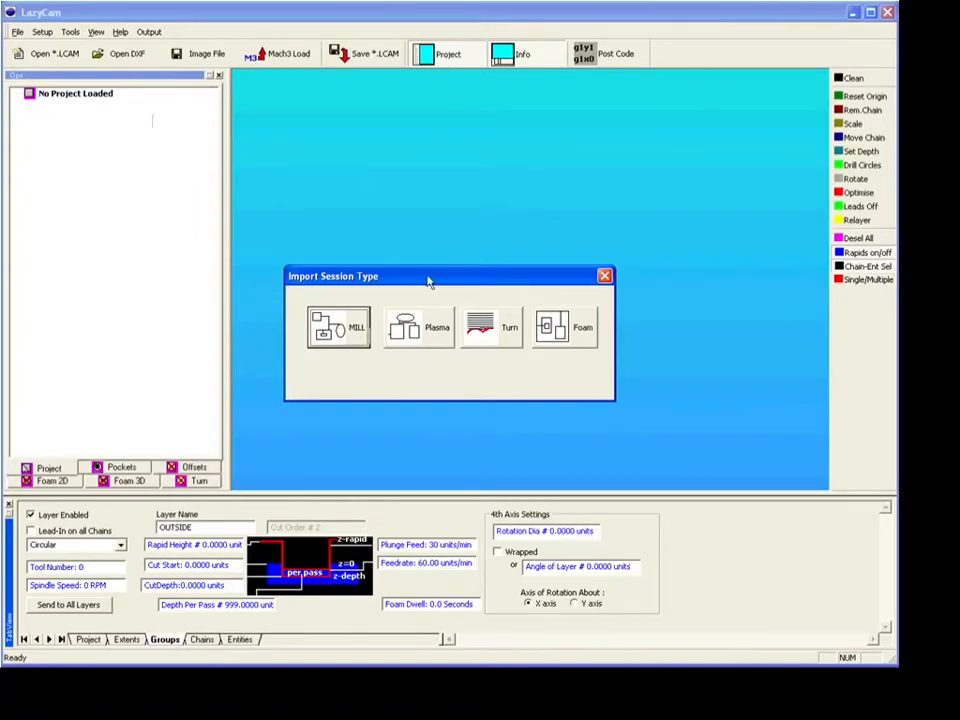
{"action": "left_click_drag", "start_coordinate": [429, 277], "coordinate": [437, 174]}
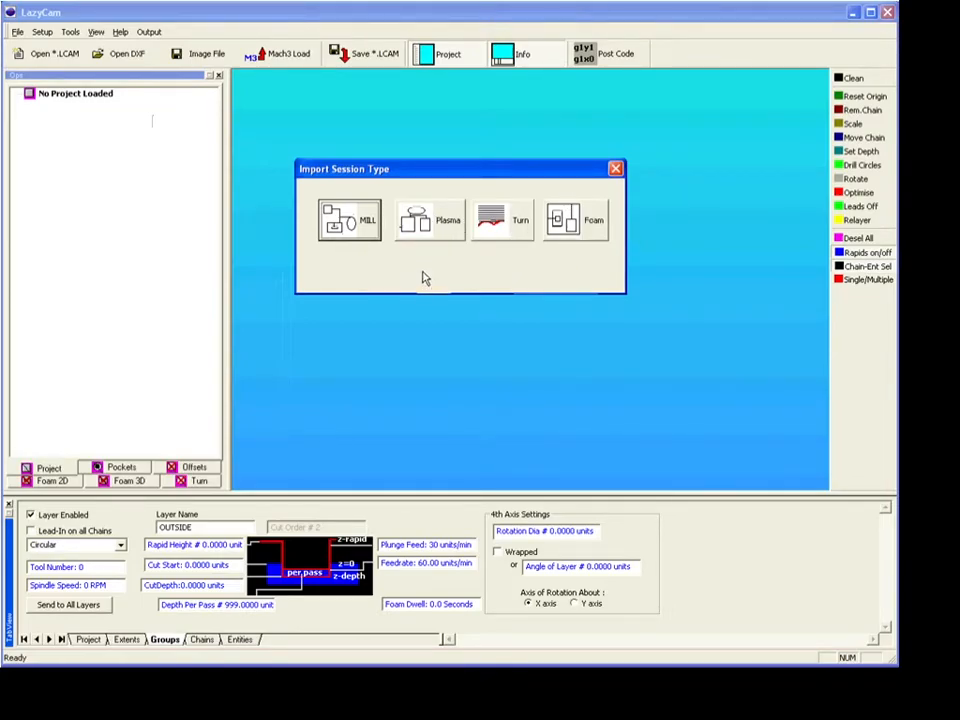
{"action": "left_click", "coordinate": [350, 226]}
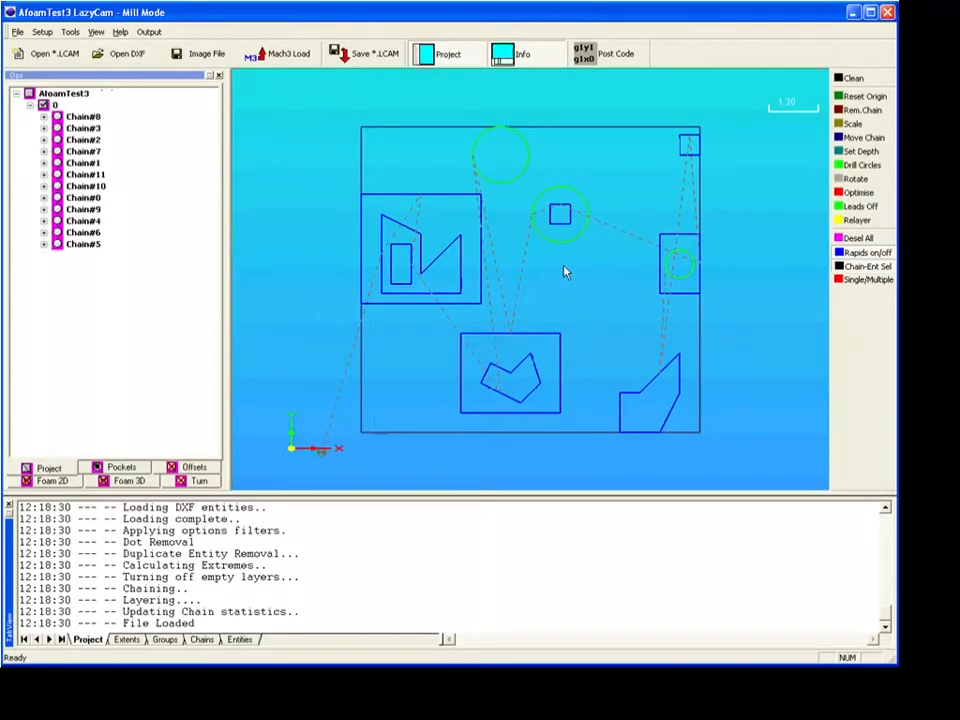
{"action": "left_click", "coordinate": [855, 78]}
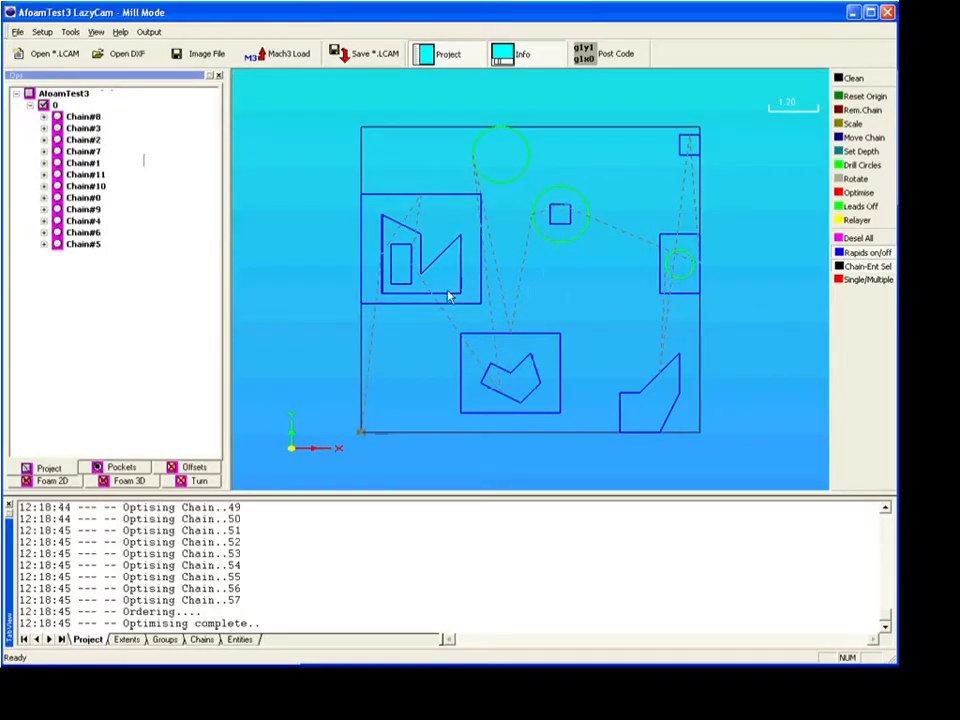
Inspect the chain data of the small inner rectangle, the surrounding rectangle and the notched profile by selecting each in the drawing
{"action": "left_click", "coordinate": [416, 283]}
{"action": "left_click", "coordinate": [412, 276]}
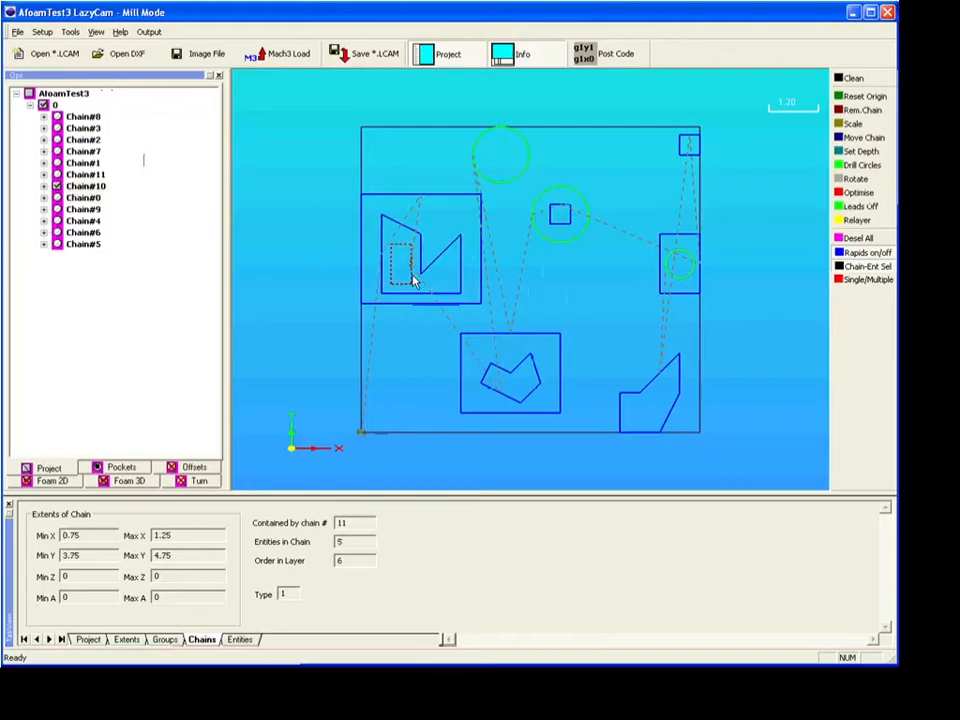
{"action": "left_click", "coordinate": [413, 230]}
{"action": "left_click", "coordinate": [446, 199]}
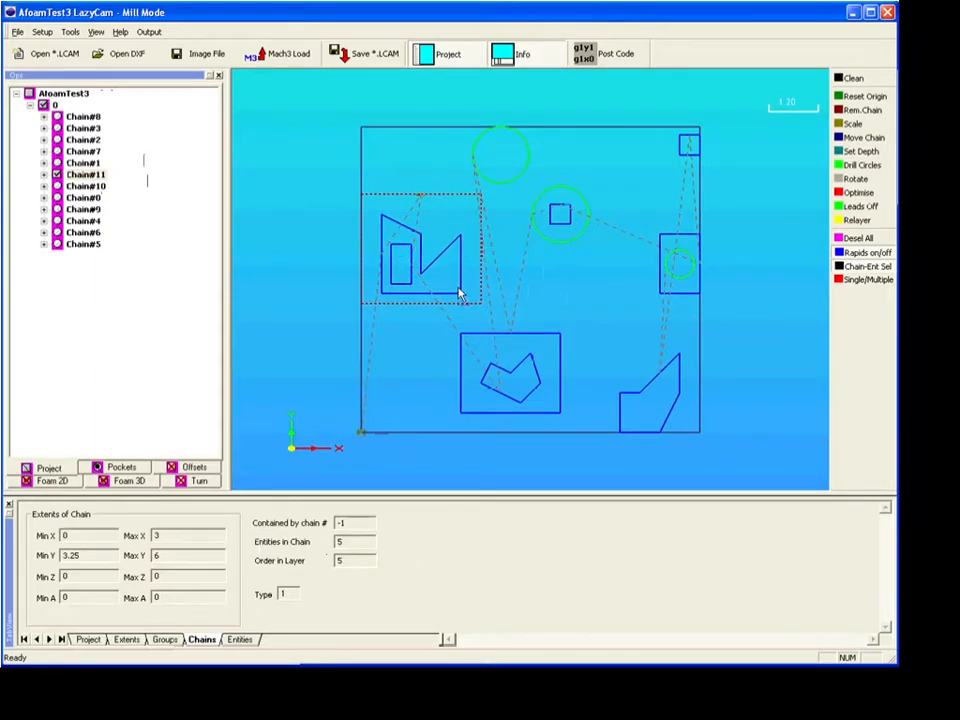
{"action": "left_click", "coordinate": [420, 245]}
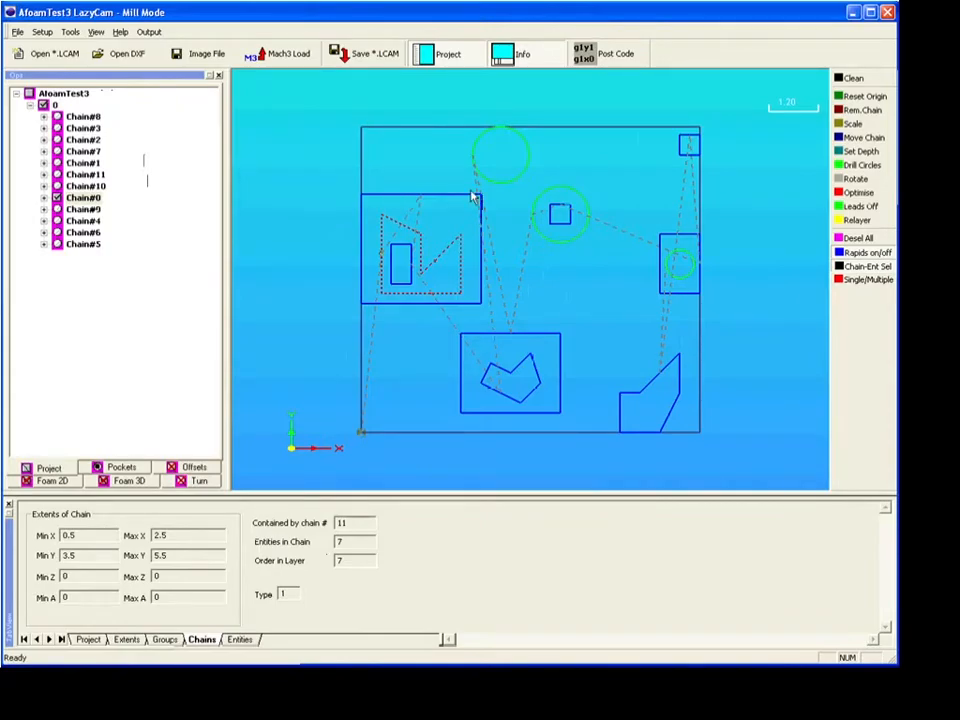
Examine layer 0's settings and its individual chains from Chain#8 through Chain#0 in the project tree
{"action": "left_click", "coordinate": [52, 106]}
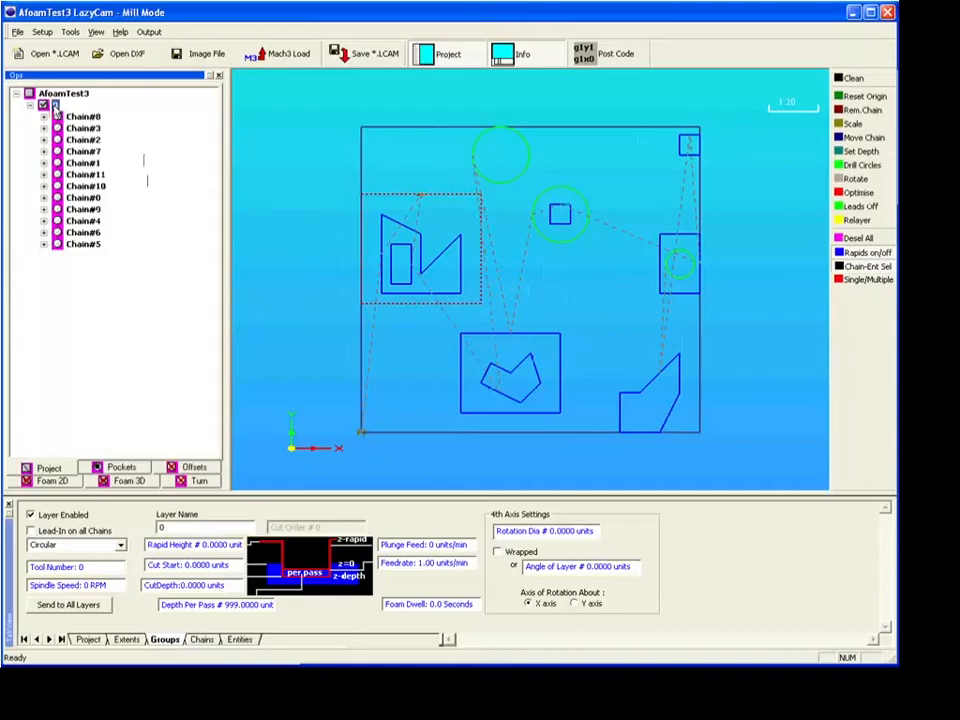
{"action": "left_click", "coordinate": [66, 117]}
{"action": "left_click", "coordinate": [71, 128]}
{"action": "left_click", "coordinate": [76, 140]}
{"action": "left_click", "coordinate": [76, 151]}
{"action": "left_click", "coordinate": [79, 162]}
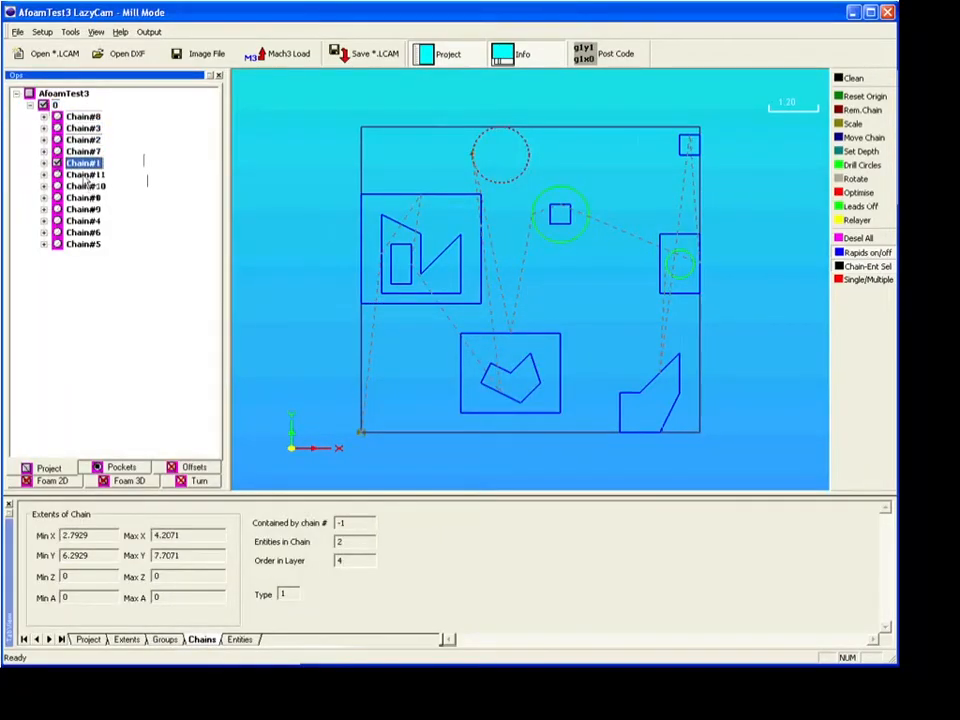
{"action": "left_click", "coordinate": [84, 174]}
{"action": "left_click", "coordinate": [86, 187]}
{"action": "left_click", "coordinate": [84, 197]}
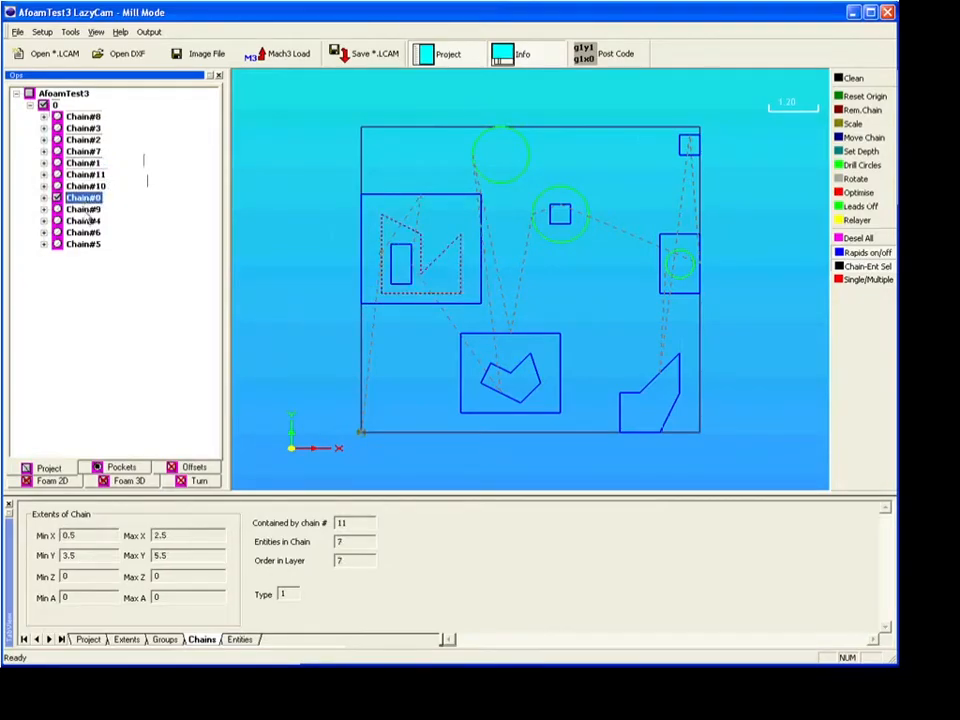
Step down and back up through the layer's chain list from Chain#8 to follow the cutting order, finishing on Chain#10
{"action": "left_click", "coordinate": [80, 117]}
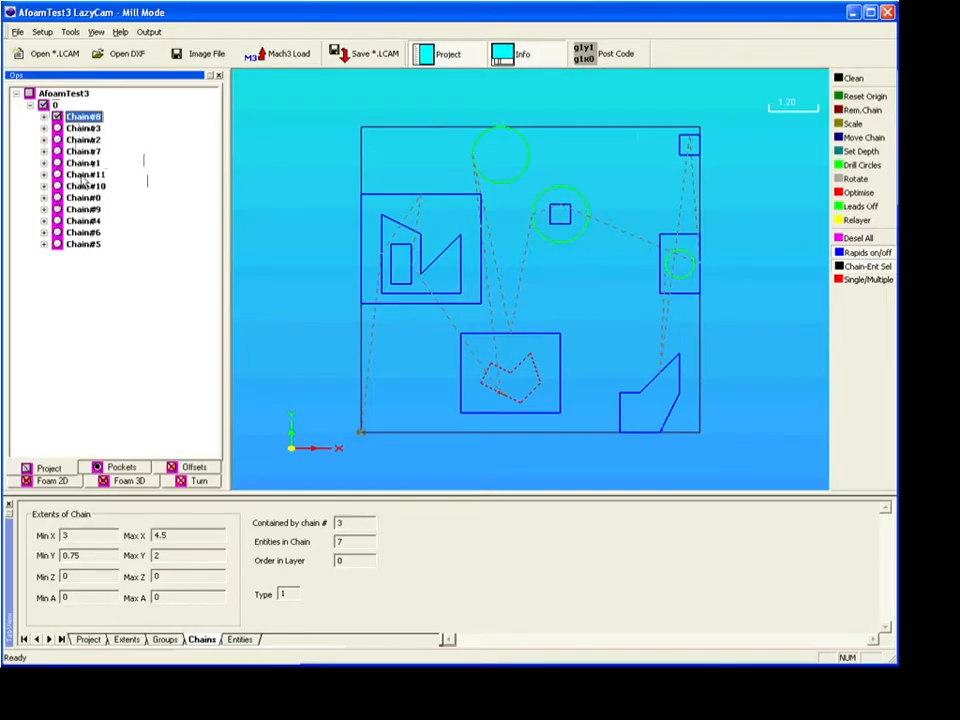
{"action": "left_click", "coordinate": [113, 129]}
{"action": "key", "text": "Down"}
{"action": "key", "text": "Down"}
{"action": "key", "text": "Down"}
{"action": "key", "text": "Down"}
{"action": "key", "text": "Down"}
{"action": "key", "text": "Down"}
{"action": "key", "text": "Down"}
{"action": "key", "text": "Up"}
{"action": "key", "text": "Up"}
{"action": "key", "text": "Up"}
{"action": "key", "text": "Up"}
{"action": "key", "text": "Up"}
{"action": "key", "text": "Up"}
{"action": "key", "text": "Up"}
{"action": "key", "text": "Down"}
{"action": "key", "text": "Down"}
{"action": "key", "text": "Down"}
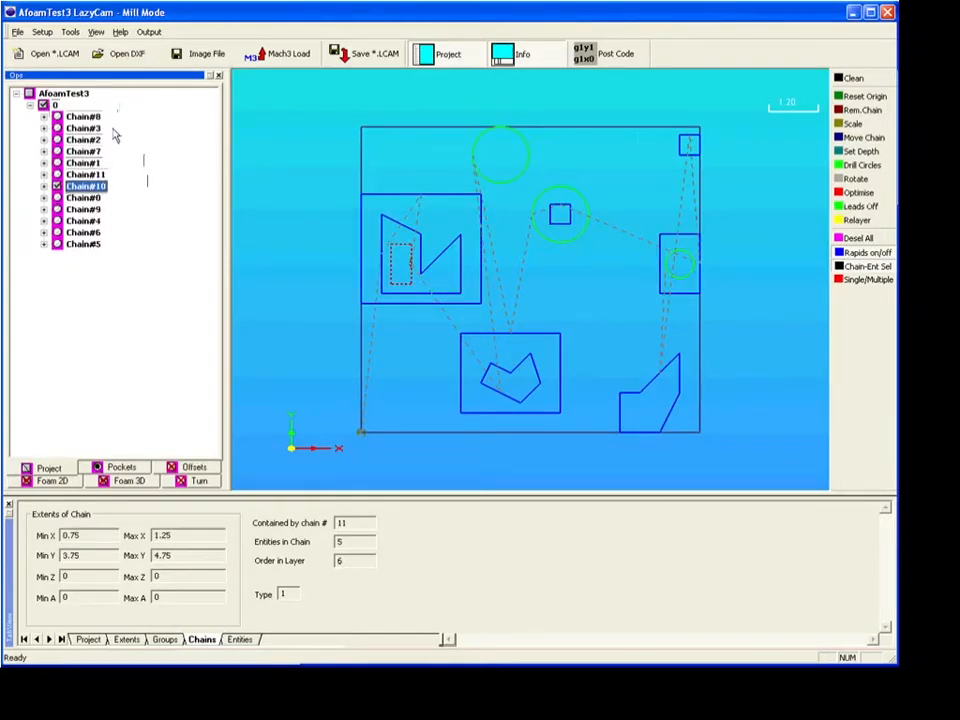
Compare the extents and layer order of Chain#10, Chain#0, Chain#11 and Chain#9 in layer 0
{"action": "key", "text": "Down"}
{"action": "key", "text": "Down"}
{"action": "key", "text": "Up"}
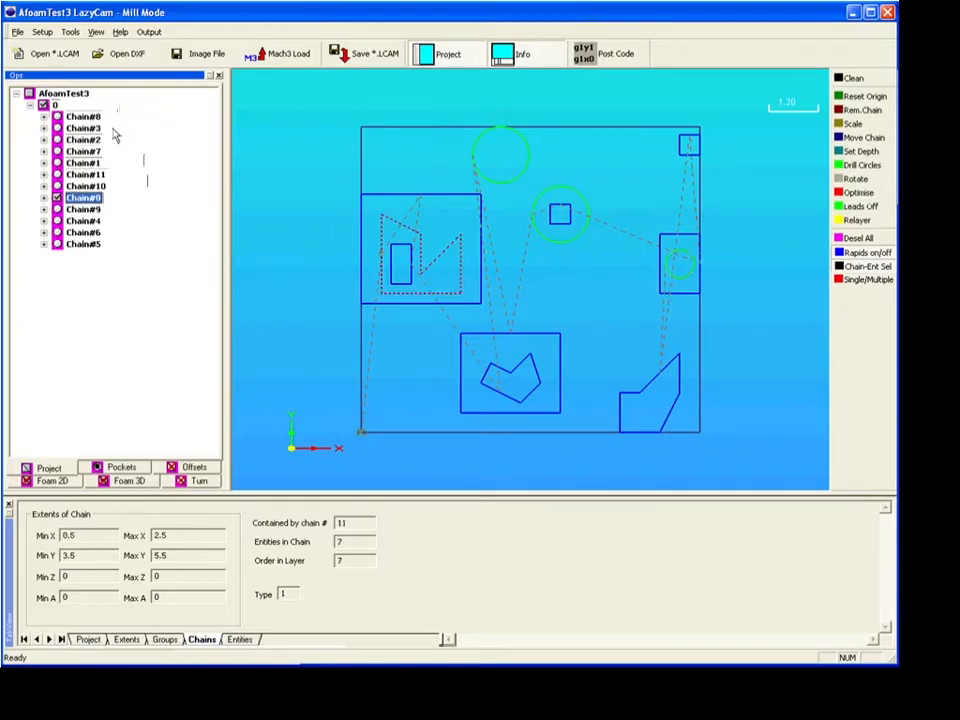
{"action": "key", "text": "Up"}
{"action": "key", "text": "Up"}
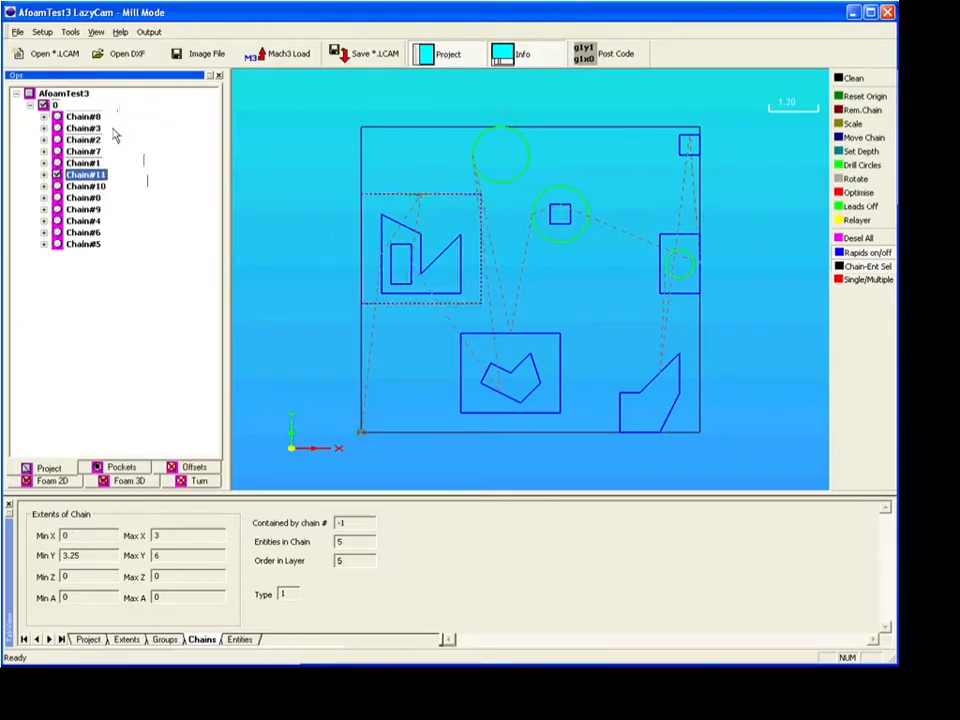
{"action": "key", "text": "Down"}
{"action": "key", "text": "Down"}
{"action": "key", "text": "Up"}
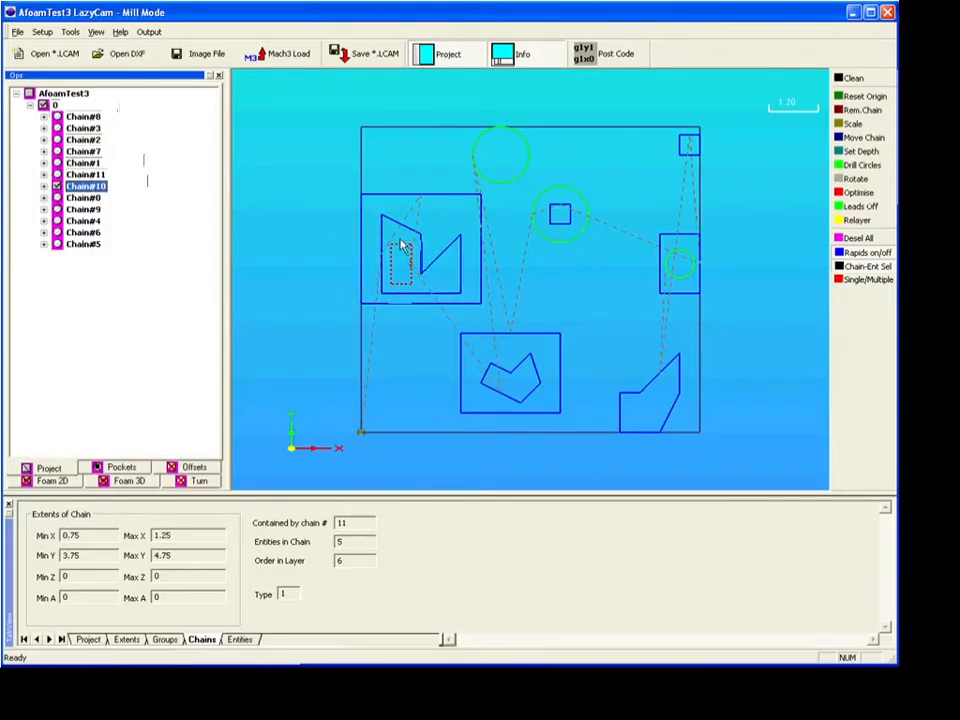
{"action": "key", "text": "Down"}
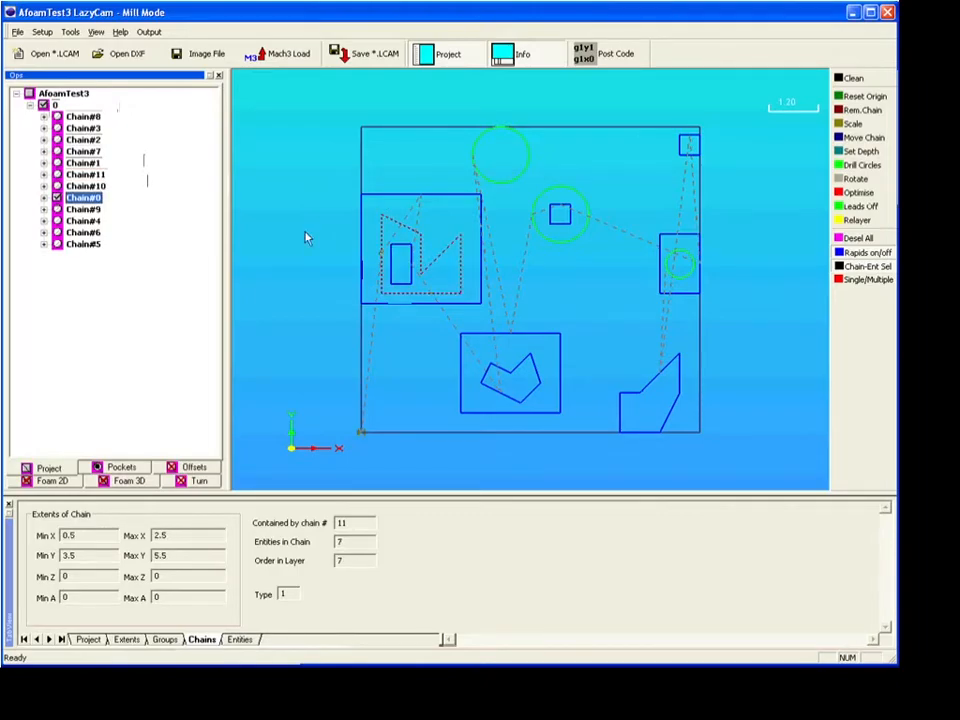
{"action": "left_click", "coordinate": [85, 209]}
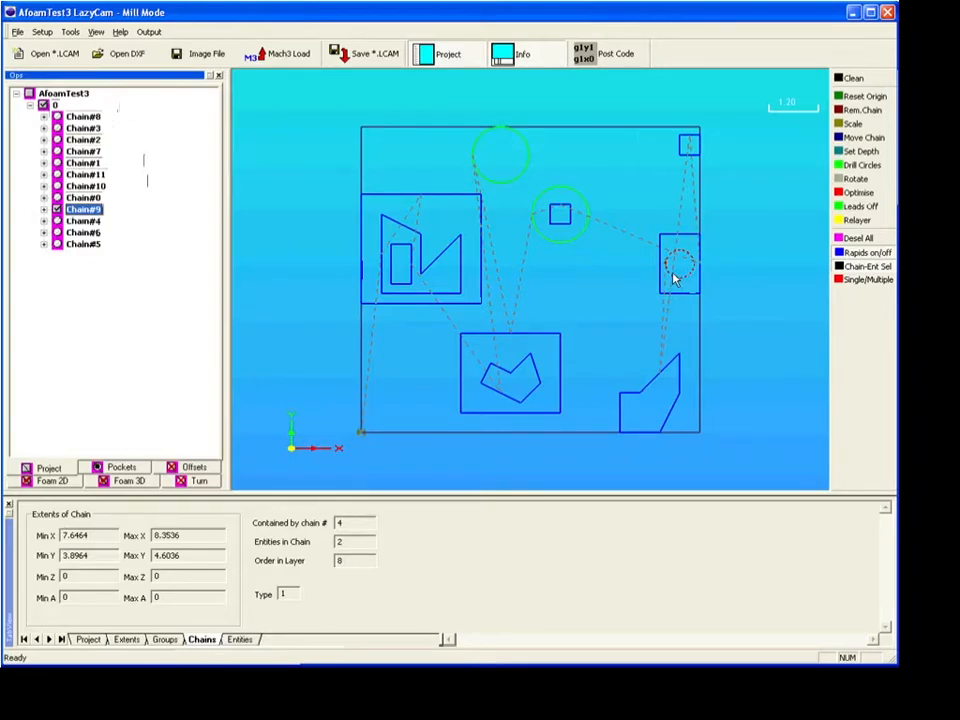
Move Chain#11, the rectangle around the notched profile, to directly after Chain#0 in the cutting order and check the enclosed chains
{"action": "left_click", "coordinate": [417, 237]}
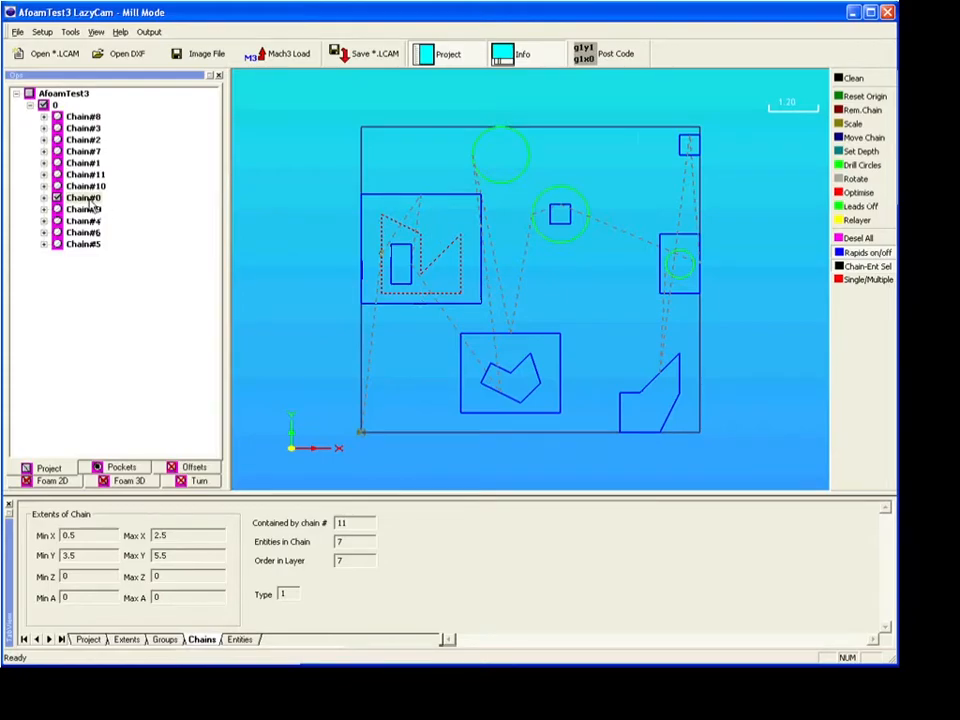
{"action": "left_click", "coordinate": [437, 197]}
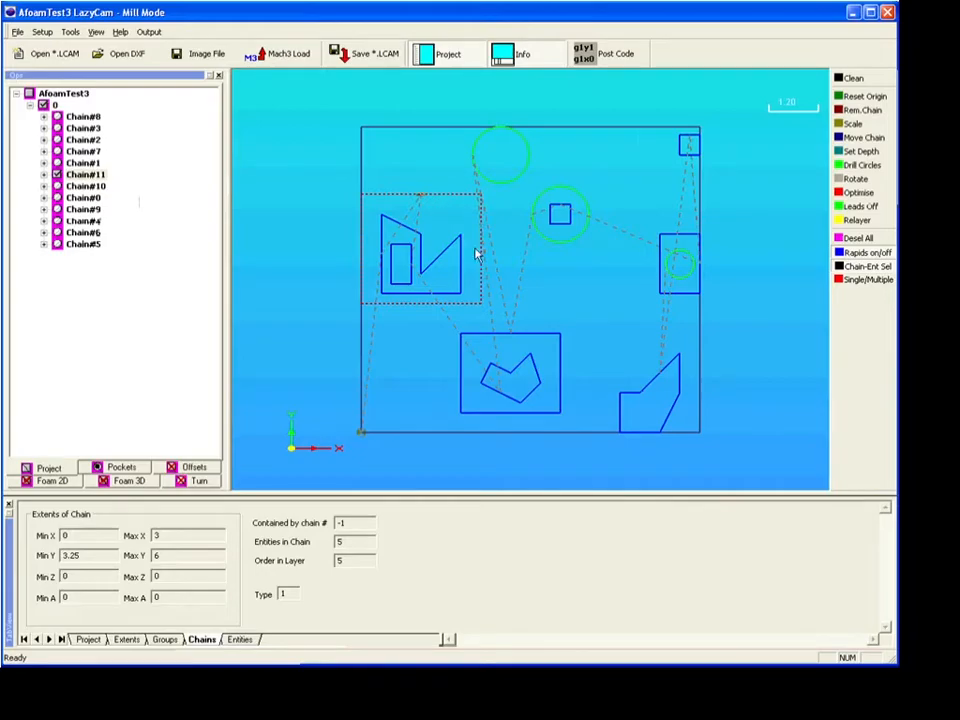
{"action": "left_click_drag", "start_coordinate": [90, 177], "coordinate": [94, 211]}
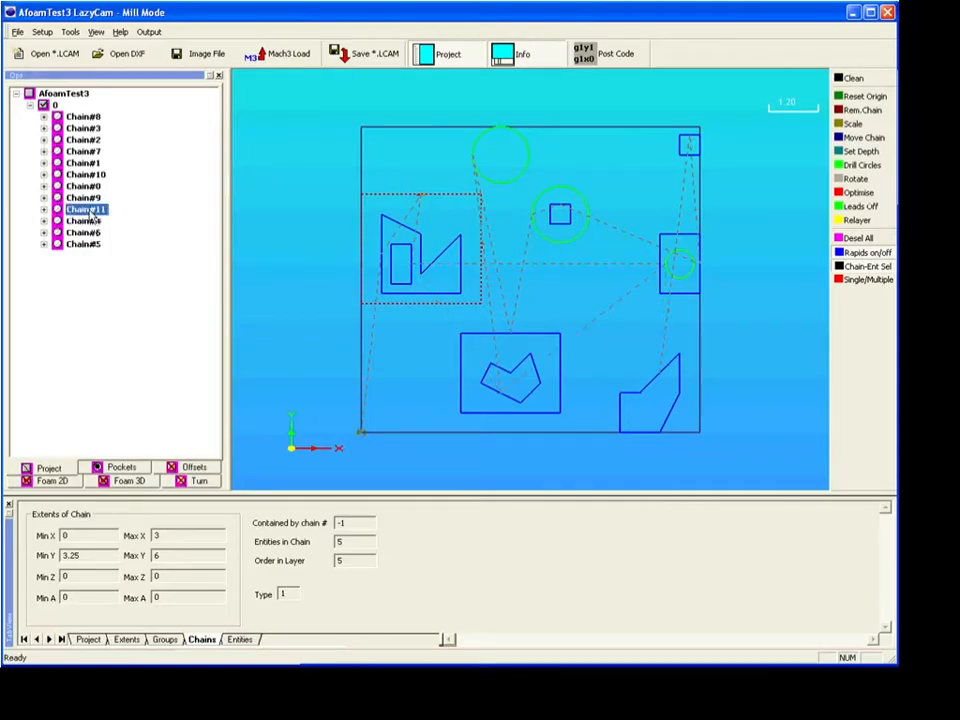
{"action": "left_click", "coordinate": [96, 175]}
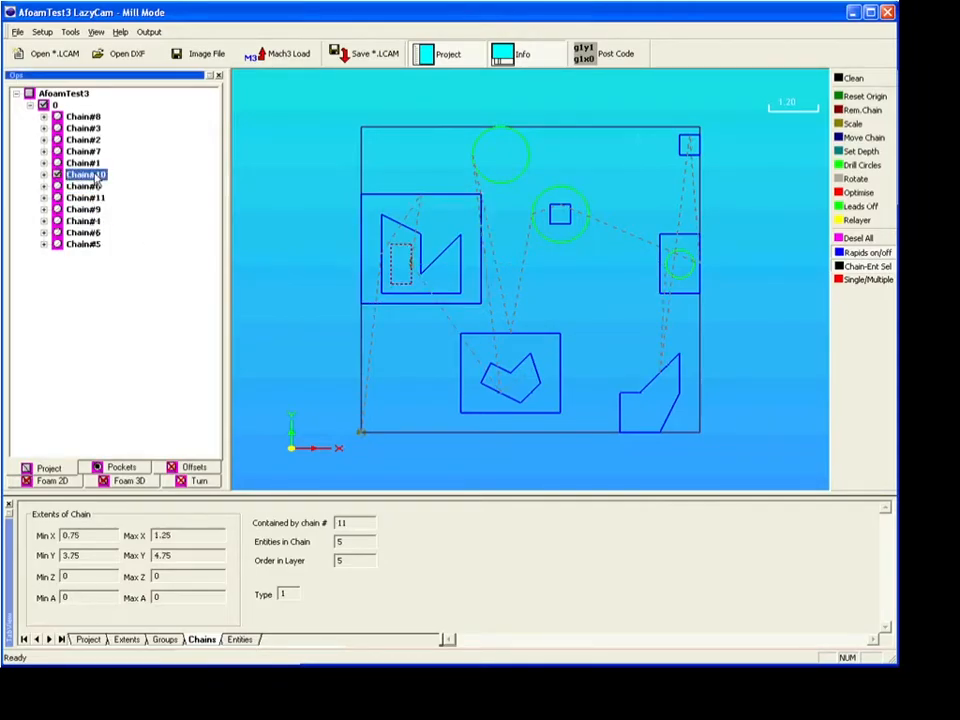
{"action": "left_click", "coordinate": [85, 186]}
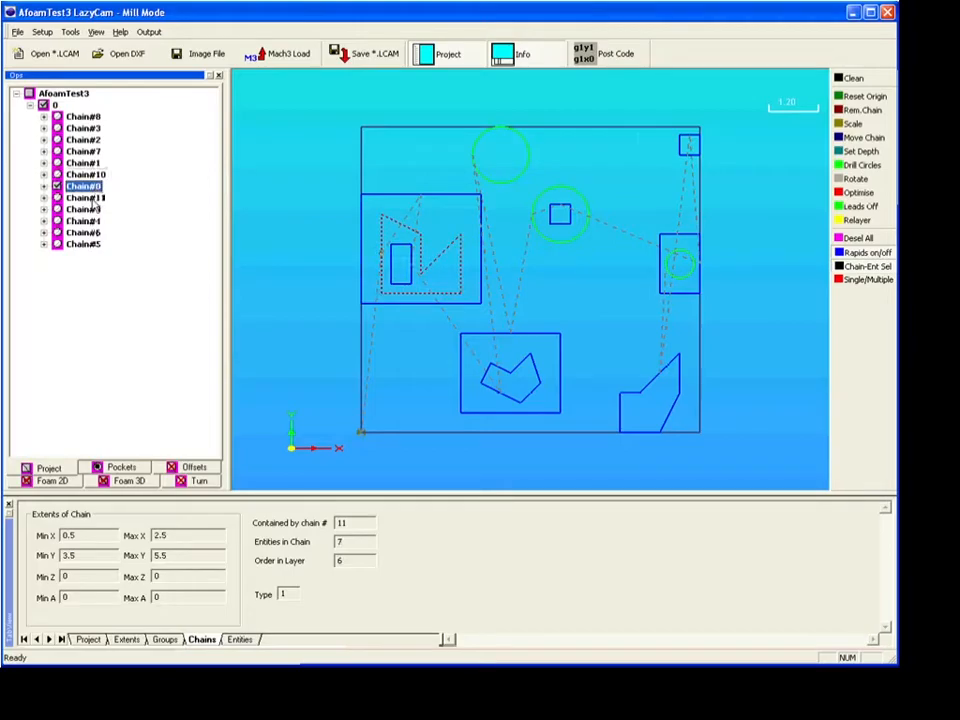
{"action": "left_click", "coordinate": [86, 197]}
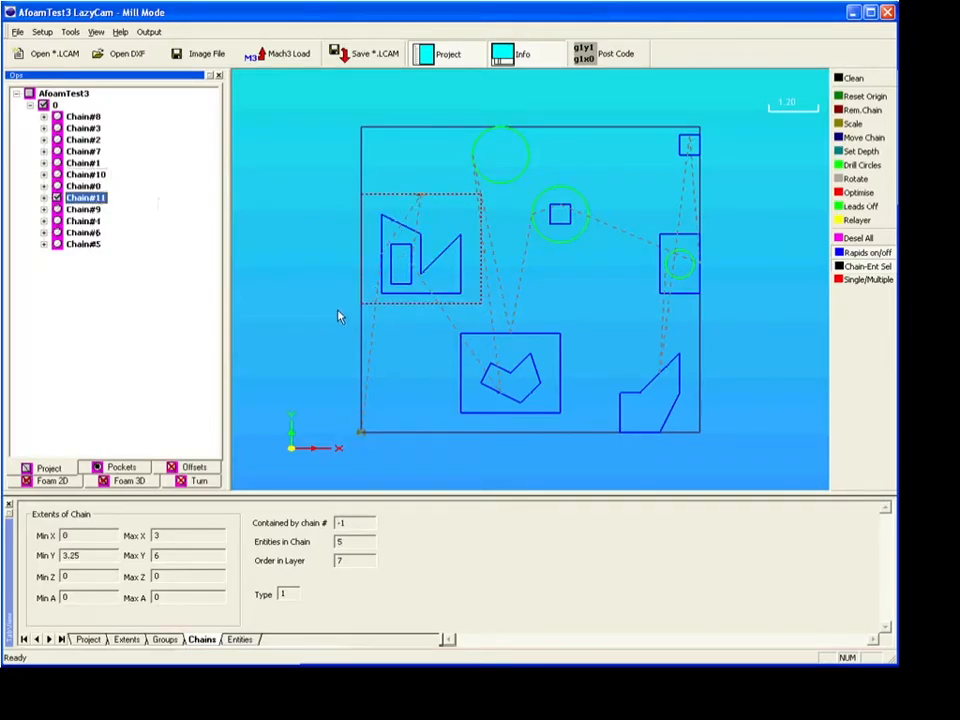
Reorder layer 0 so that Chain#7 and Chain#4 are cut directly after Chain#8
{"action": "left_click_drag", "start_coordinate": [82, 221], "coordinate": [87, 130]}
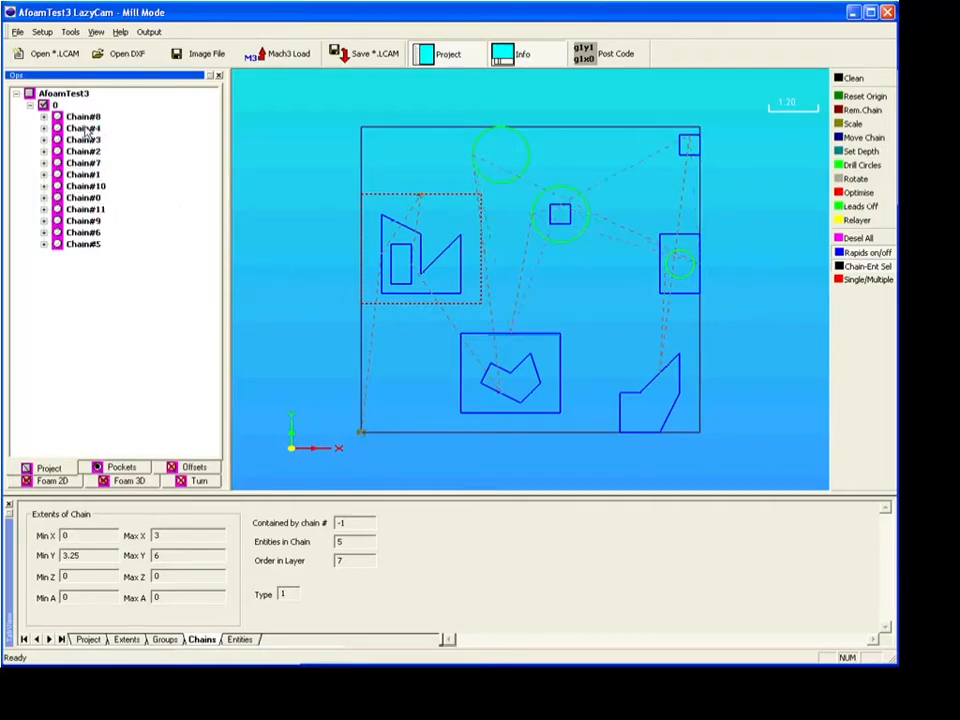
{"action": "left_click", "coordinate": [68, 130]}
{"action": "left_click", "coordinate": [78, 153]}
{"action": "left_click", "coordinate": [82, 199]}
{"action": "left_click", "coordinate": [78, 232]}
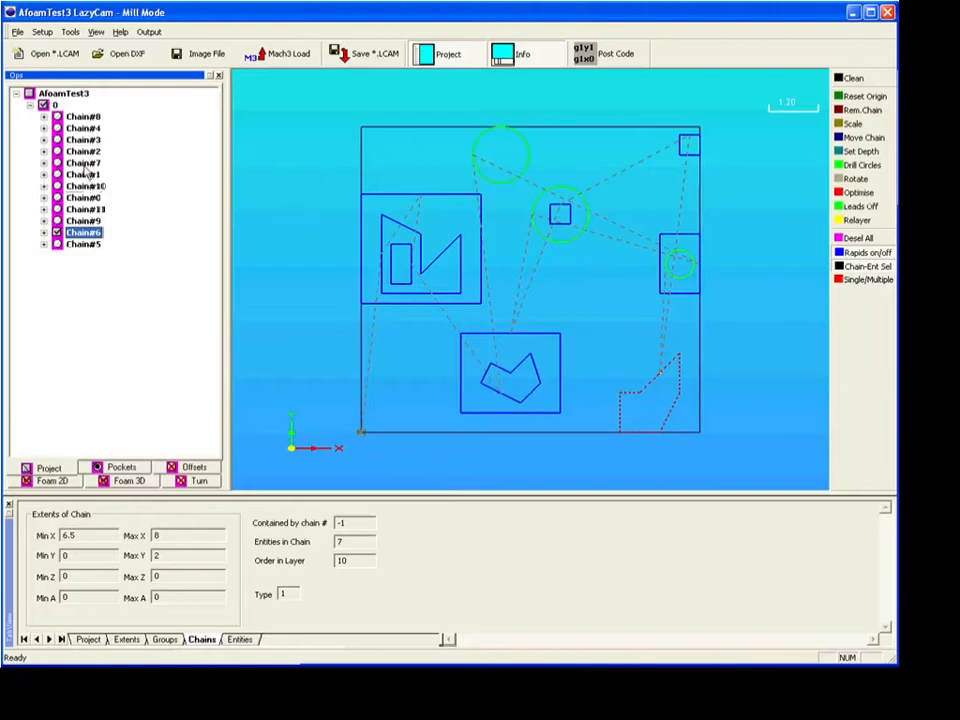
{"action": "left_click_drag", "start_coordinate": [84, 164], "coordinate": [84, 128]}
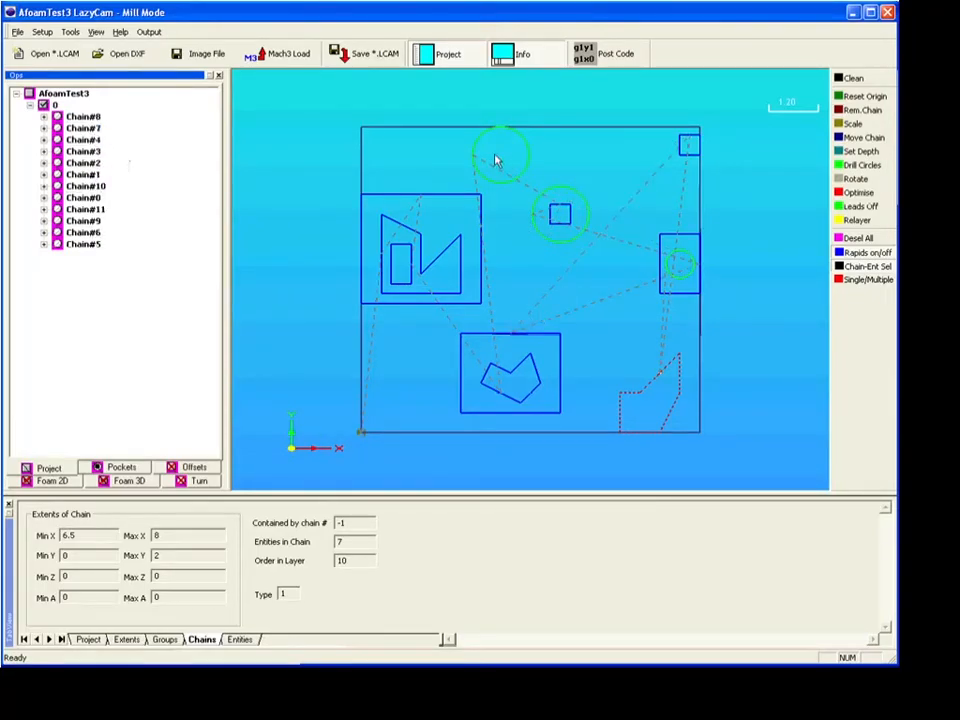
{"action": "left_click", "coordinate": [81, 117]}
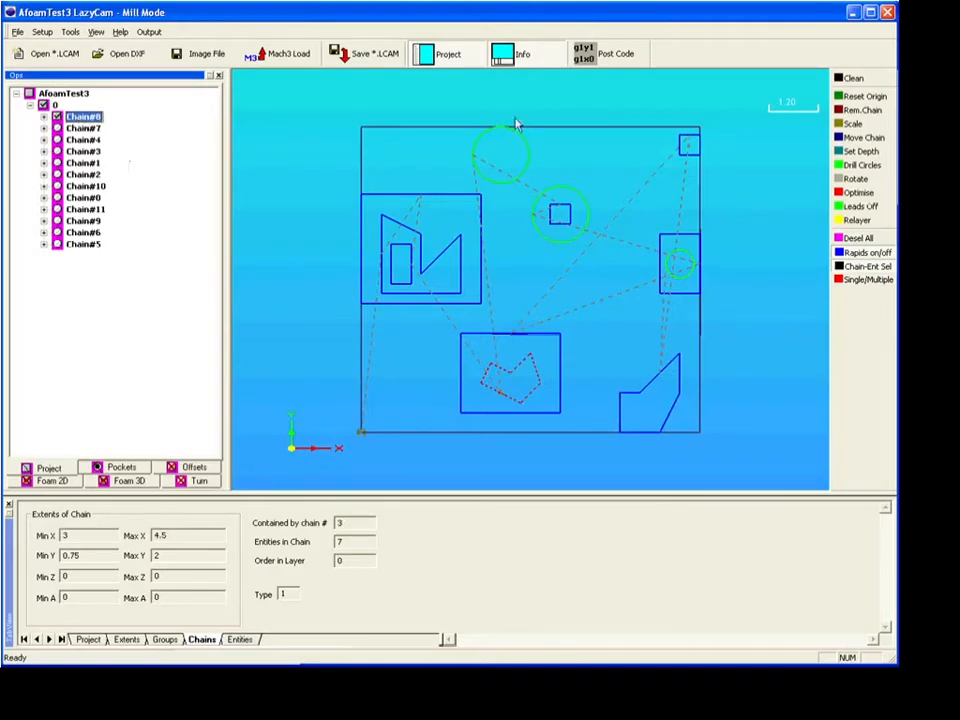
Relayer the drawing into inside and outside layers and open the OUTSIDE layer's settings
{"action": "left_click", "coordinate": [856, 220]}
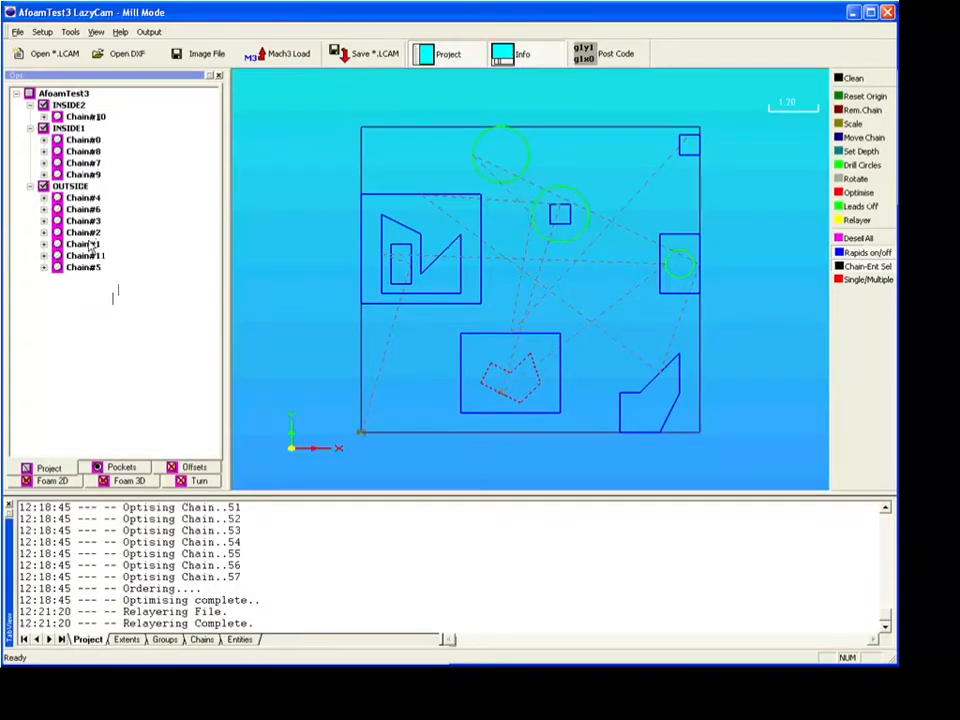
{"action": "left_click", "coordinate": [71, 187]}
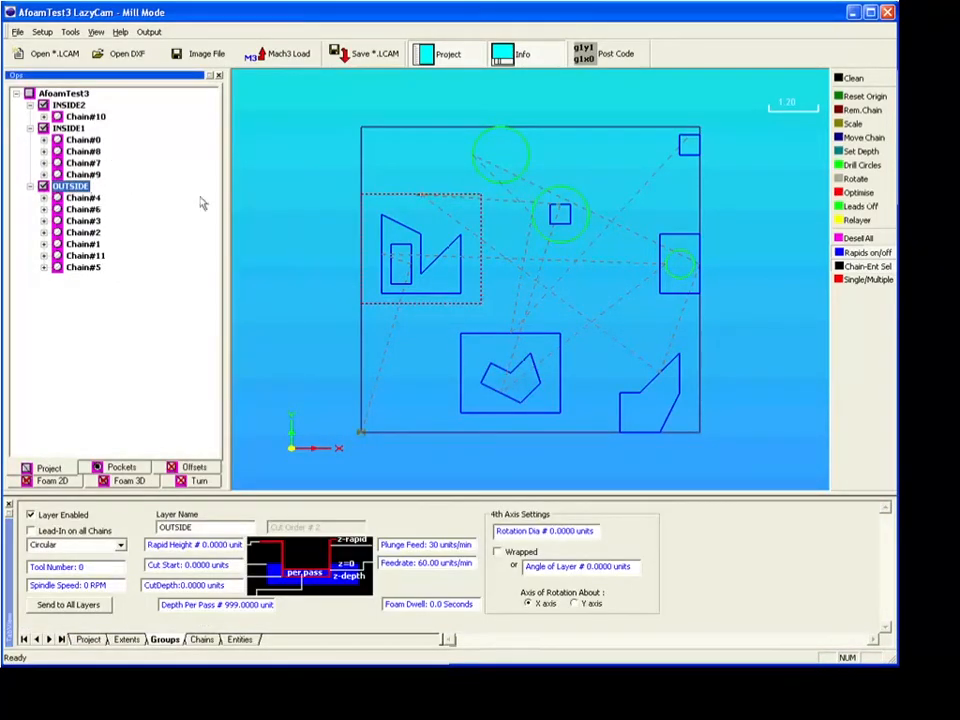
Go through the OUTSIDE layer's chains from Chain#4 to Chain#5 and back to see which shapes it holds
{"action": "left_click", "coordinate": [83, 198]}
{"action": "key", "text": "Down"}
{"action": "key", "text": "Down"}
{"action": "key", "text": "Down"}
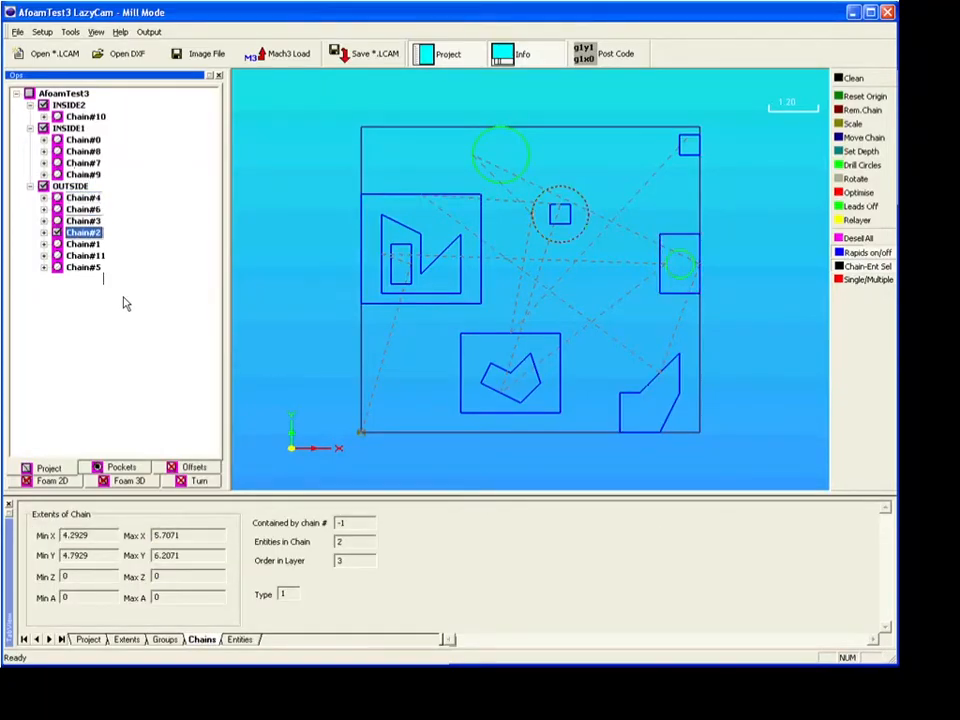
{"action": "key", "text": "Down"}
{"action": "key", "text": "Down"}
{"action": "key", "text": "Down"}
{"action": "key", "text": "Up"}
{"action": "key", "text": "Up"}
{"action": "key", "text": "Up"}
{"action": "key", "text": "Up"}
{"action": "key", "text": "Up"}
{"action": "key", "text": "Up"}
{"action": "key", "text": "Down"}
{"action": "key", "text": "Down"}
{"action": "key", "text": "Down"}
{"action": "key", "text": "Down"}
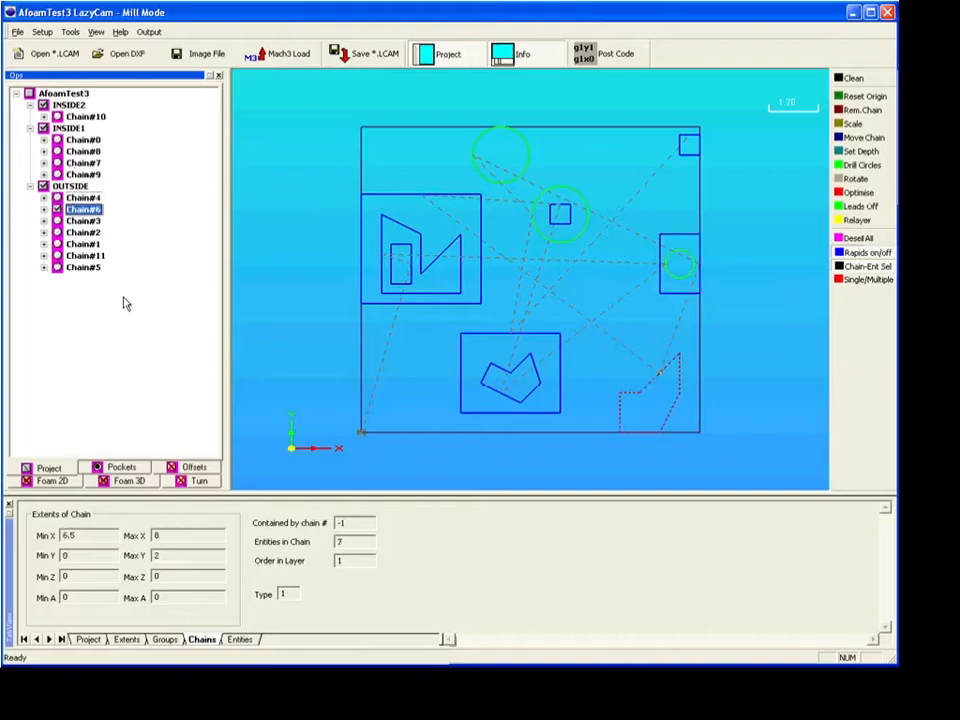
Examine the chains of the INSIDE1 layer and Chain#10 of the INSIDE2 layer
{"action": "left_click", "coordinate": [81, 142]}
{"action": "key", "text": "Down"}
{"action": "key", "text": "Down"}
{"action": "key", "text": "Down"}
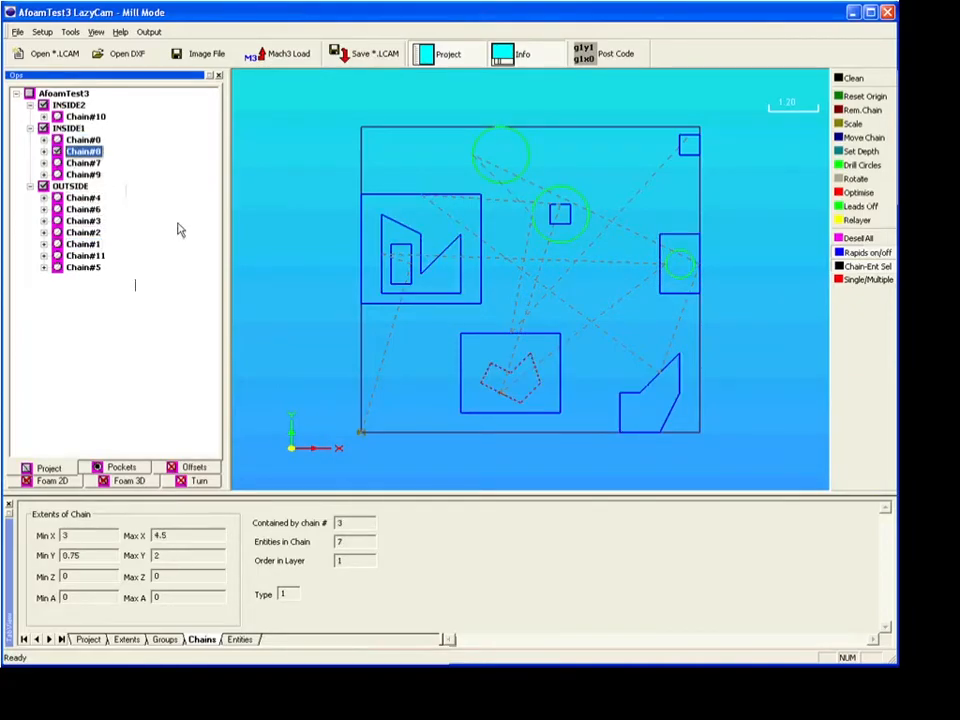
{"action": "left_click", "coordinate": [82, 116]}
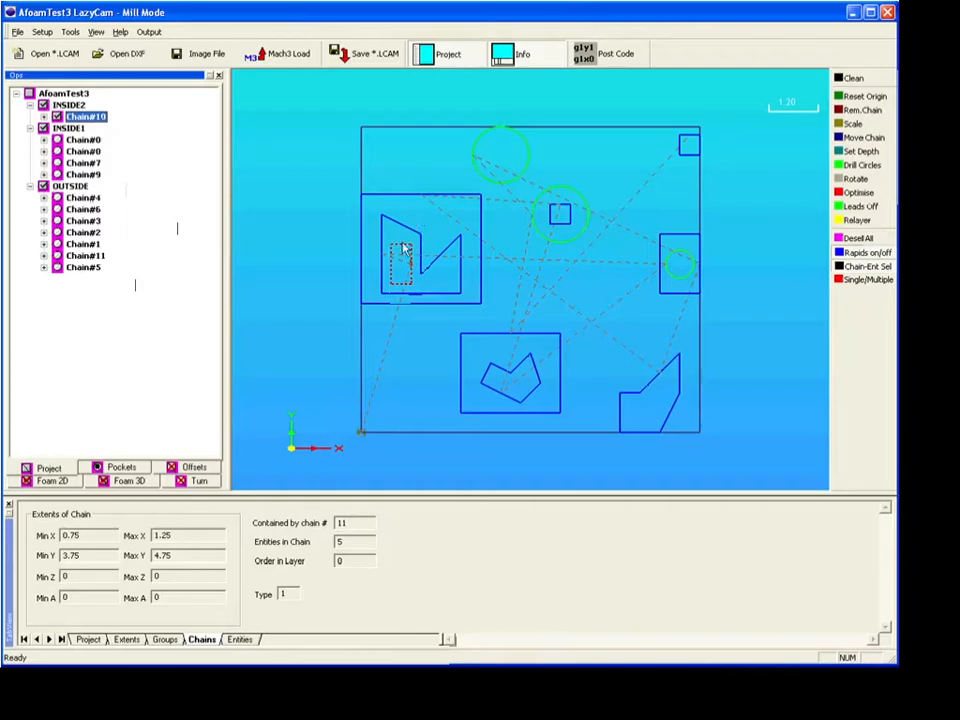
{"action": "left_click", "coordinate": [78, 141]}
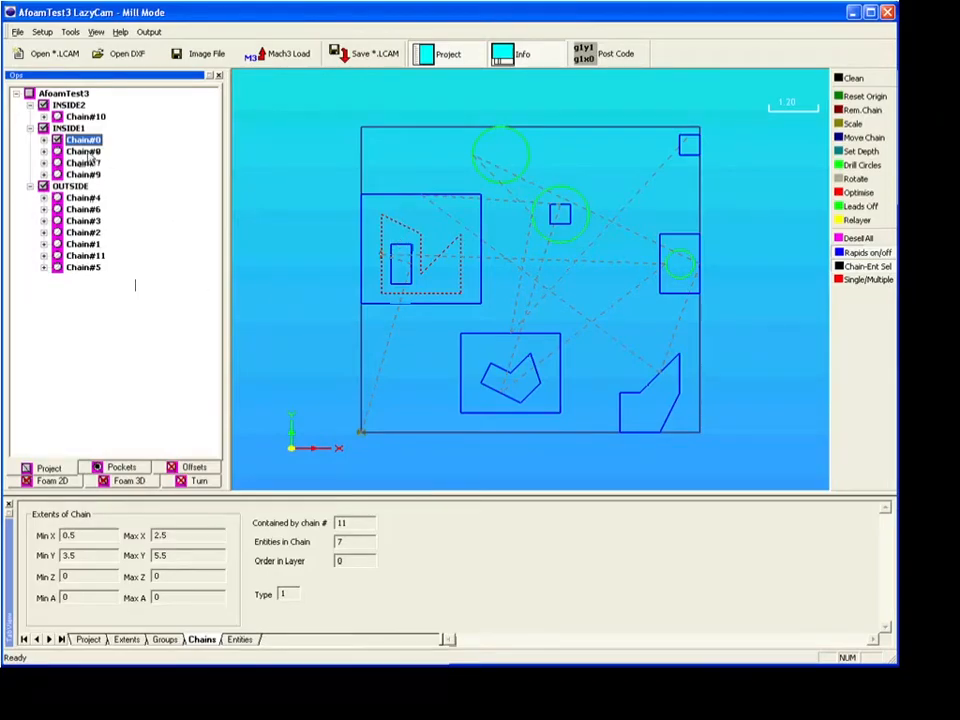
{"action": "left_click", "coordinate": [86, 151]}
{"action": "left_click", "coordinate": [86, 163]}
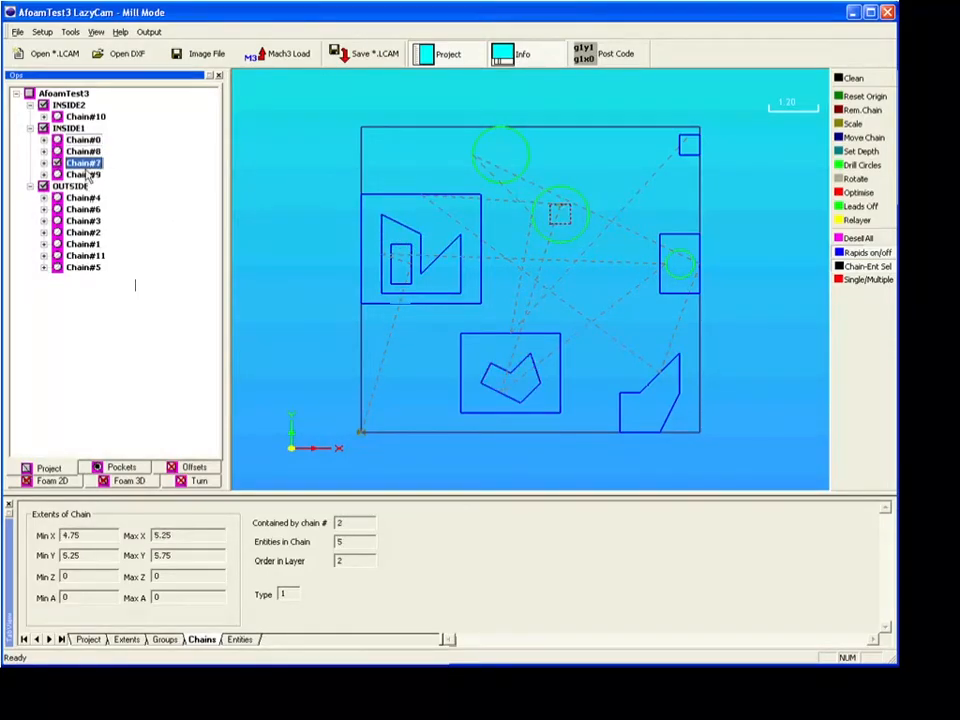
{"action": "left_click", "coordinate": [84, 175]}
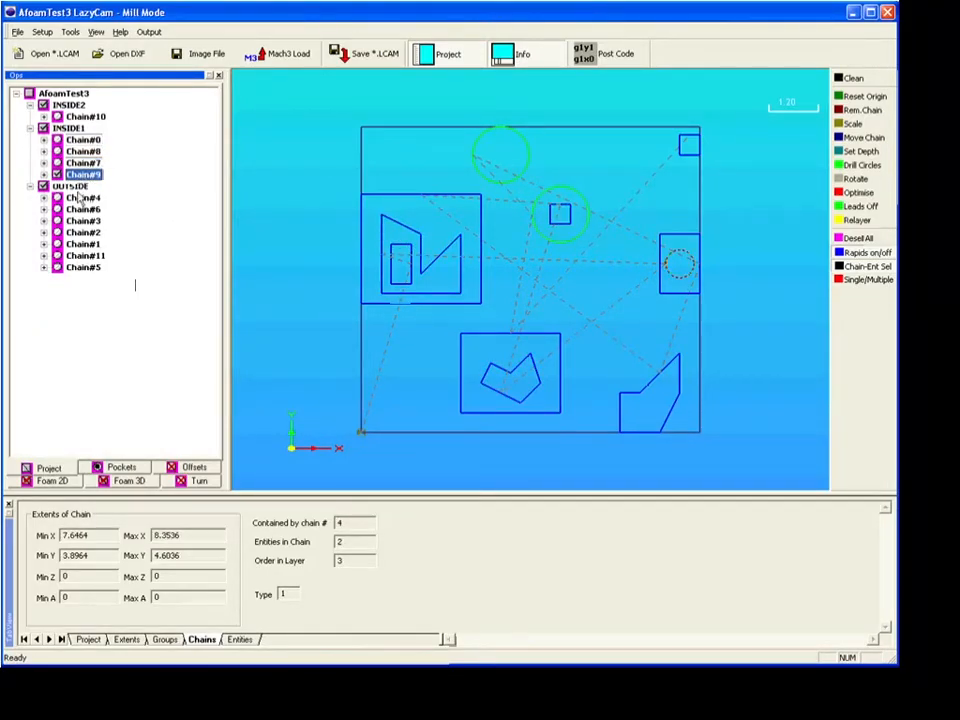
Check the OUTSIDE layer's Chain#4, Chain#6, Chain#3, Chain#11, Chain#5 and Chain#1 in the drawing
{"action": "left_click", "coordinate": [82, 198]}
{"action": "left_click", "coordinate": [83, 209]}
{"action": "left_click", "coordinate": [83, 221]}
{"action": "left_click", "coordinate": [85, 256]}
{"action": "left_click", "coordinate": [83, 268]}
{"action": "left_click", "coordinate": [83, 244]}
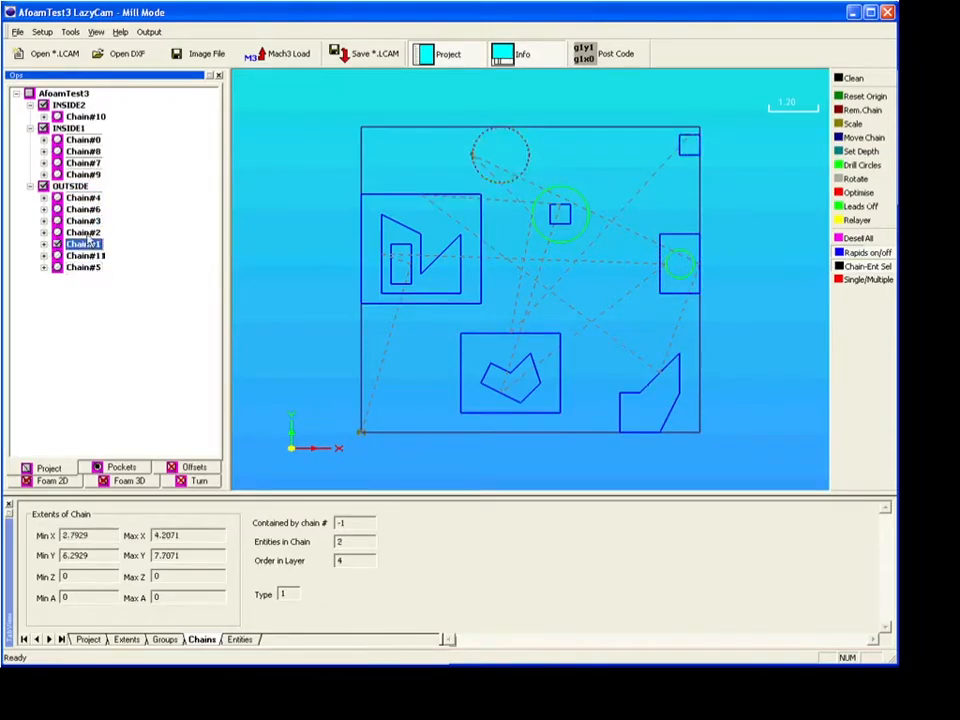
Move the OUTSIDE layer to the first place in the cutting order and check its settings and Chain#4
{"action": "left_click", "coordinate": [70, 186]}
{"action": "left_click_drag", "start_coordinate": [64, 192], "coordinate": [70, 104]}
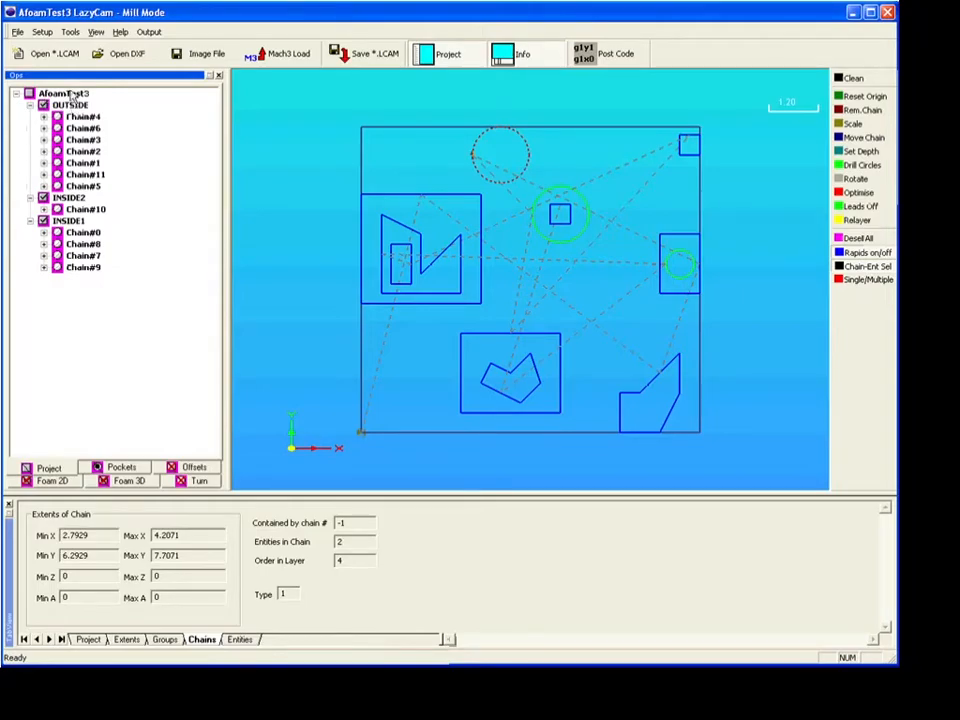
{"action": "left_click", "coordinate": [70, 105]}
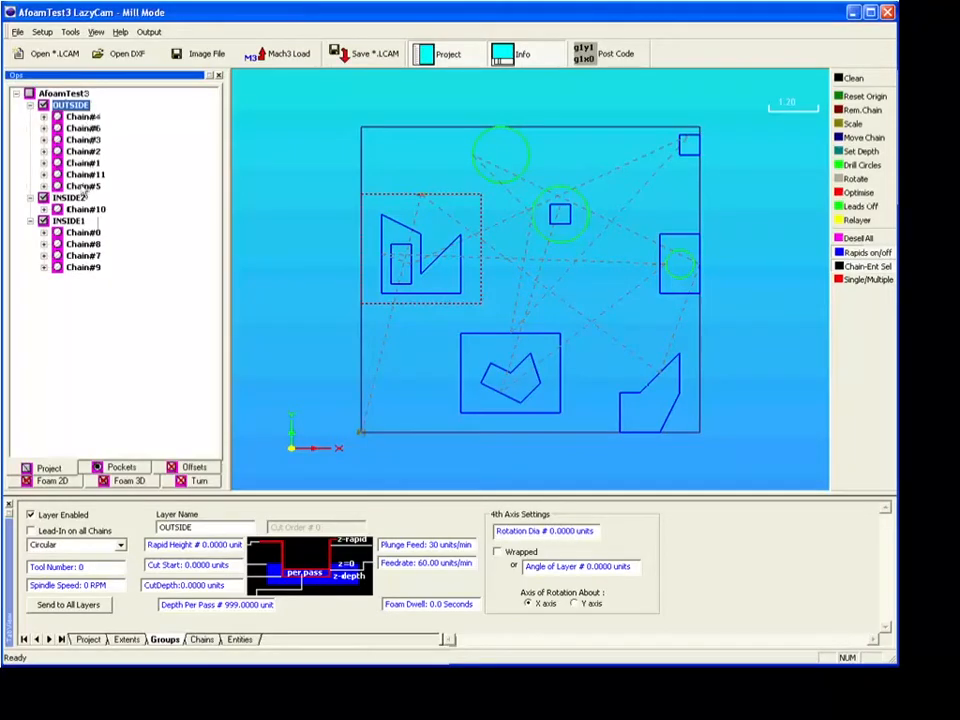
{"action": "left_click", "coordinate": [83, 117]}
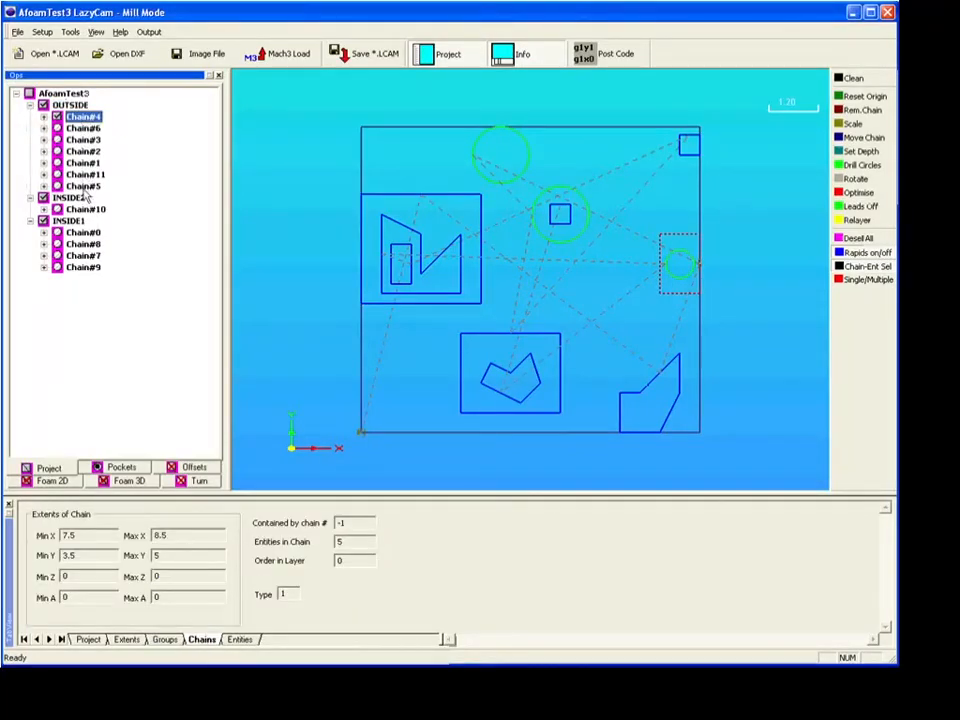
Place the INSIDE2 layer ahead of the OUTSIDE layer and Chain#11 directly after Chain#4
{"action": "left_click_drag", "start_coordinate": [85, 174], "coordinate": [70, 198]}
{"action": "left_click", "coordinate": [68, 105]}
{"action": "left_click", "coordinate": [92, 153]}
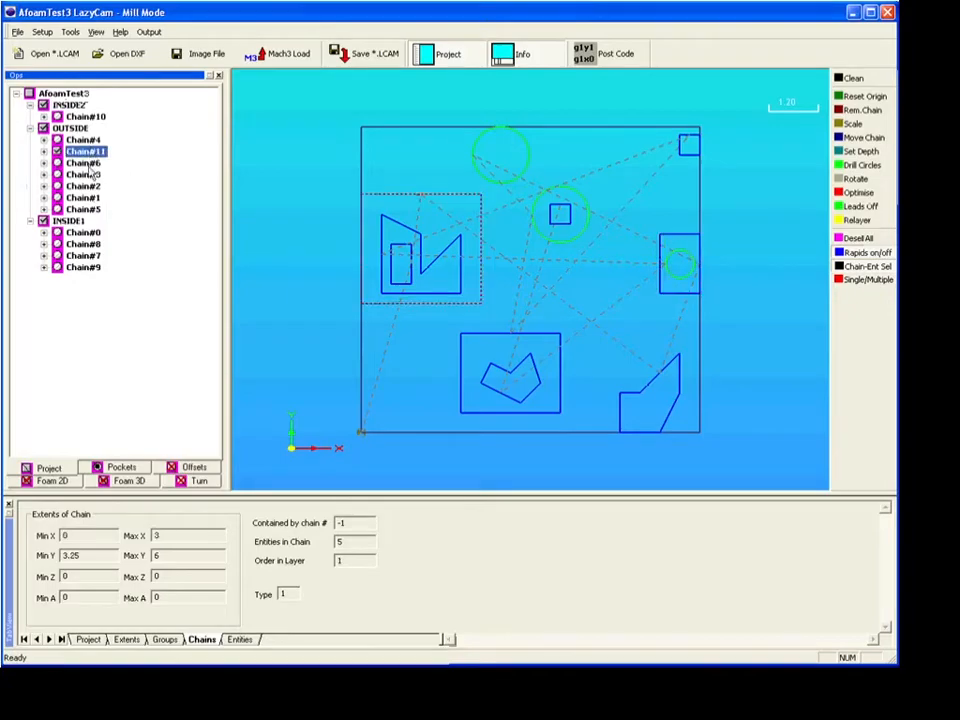
Review the rearranged chains of the OUTSIDE layer and Chain#9 of the INSIDE1 layer
{"action": "left_click", "coordinate": [89, 165]}
{"action": "left_click", "coordinate": [81, 212]}
{"action": "left_click", "coordinate": [82, 141]}
{"action": "left_click", "coordinate": [79, 188]}
{"action": "left_click", "coordinate": [80, 210]}
{"action": "left_click", "coordinate": [83, 267]}
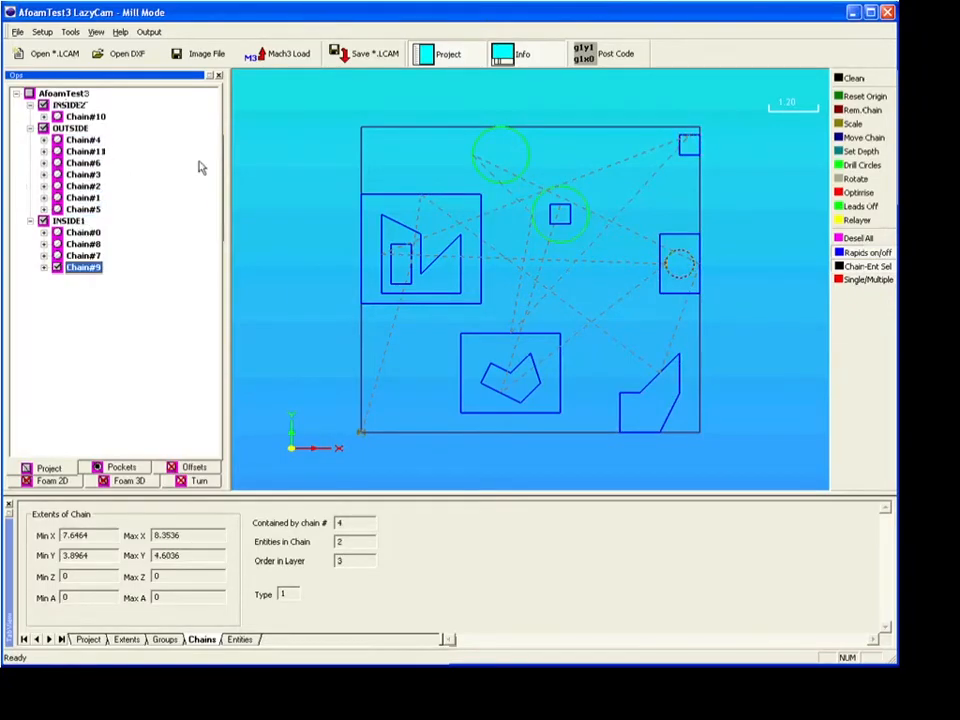
Remove Chain#11, the rectangle enclosing the notched profile, from the drawing
{"action": "left_click", "coordinate": [430, 197]}
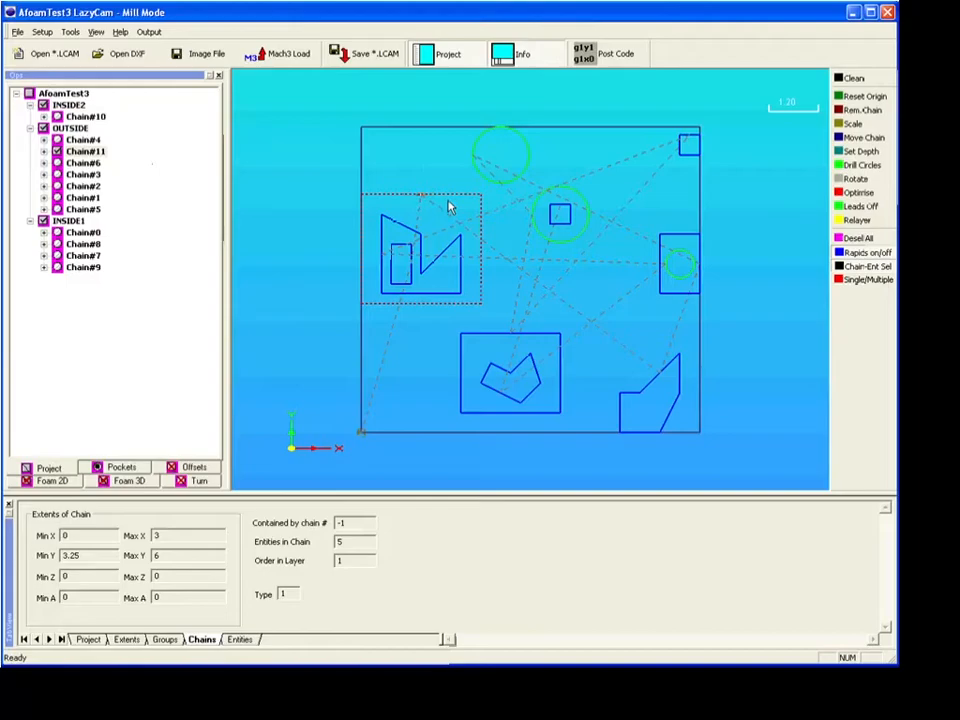
{"action": "left_click", "coordinate": [870, 112]}
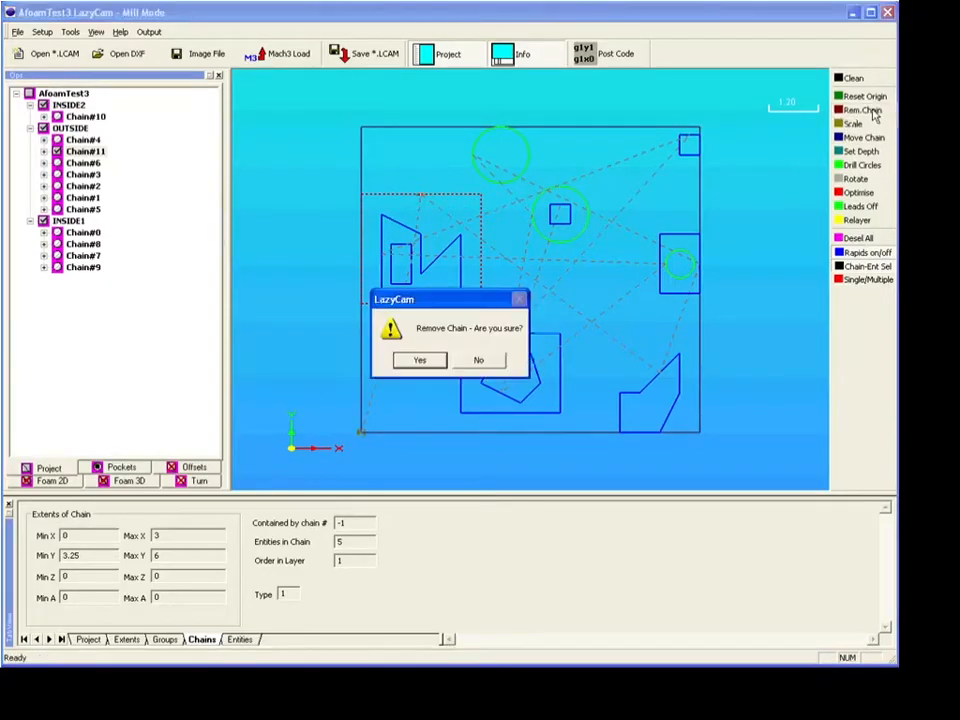
{"action": "left_click", "coordinate": [419, 361]}
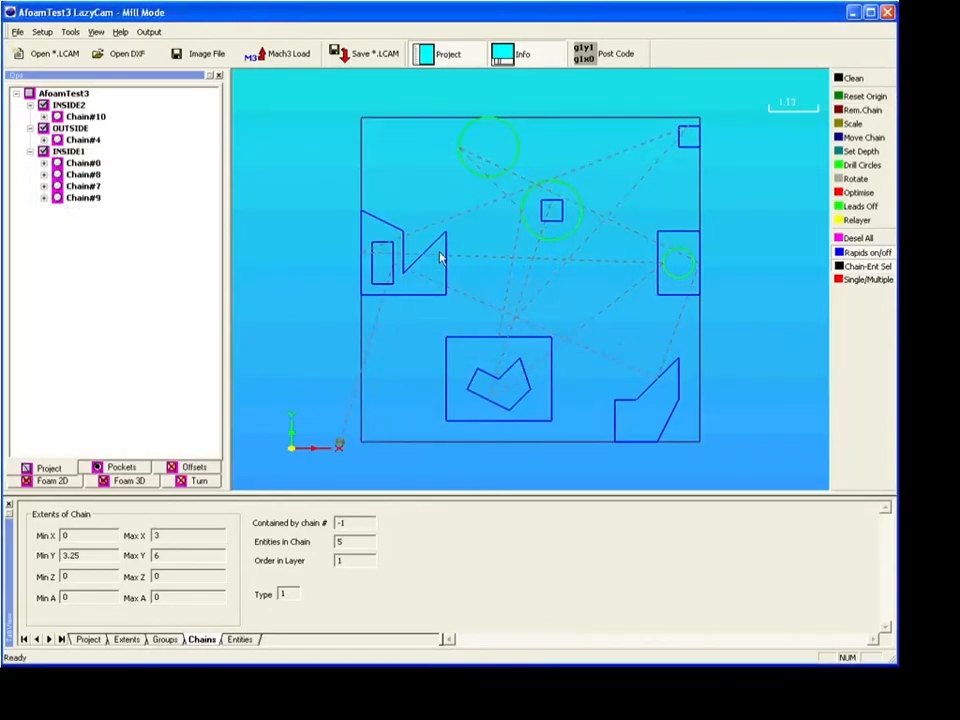
View the settings of the INSIDE1 and OUTSIDE layers
{"action": "left_click", "coordinate": [69, 151]}
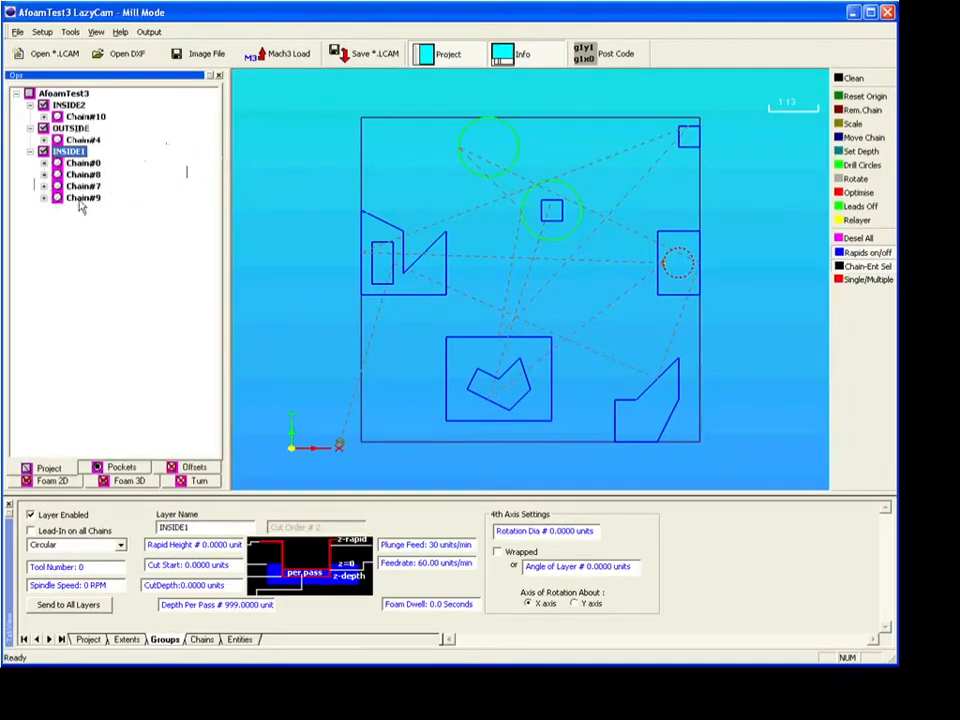
{"action": "left_click", "coordinate": [66, 131]}
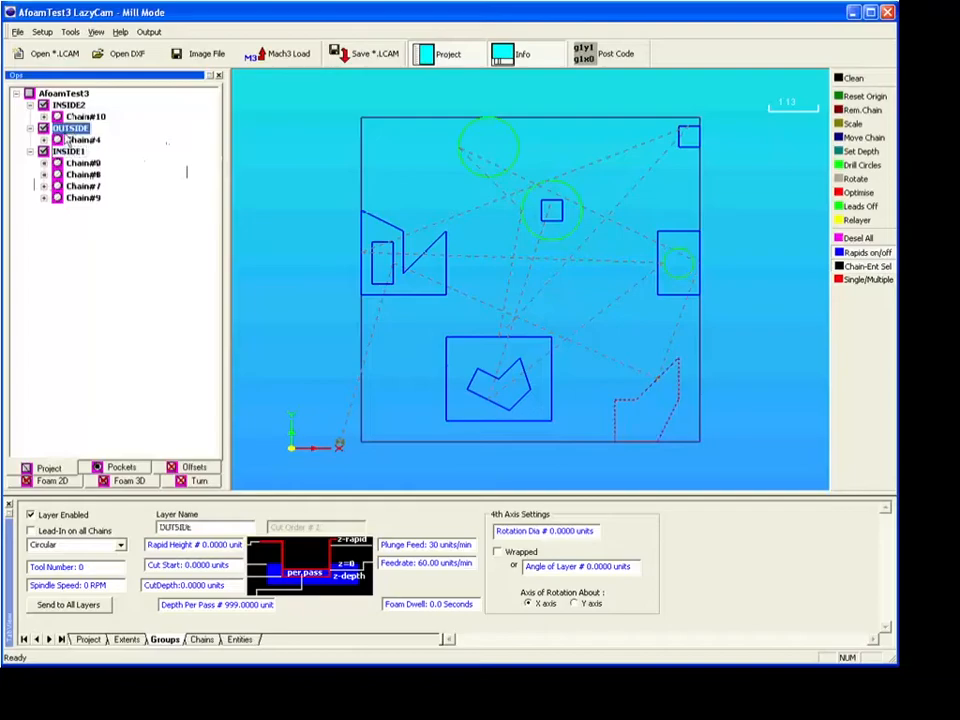
Set the INSIDE1 layer's rapid height to 1 unit and send its settings to all layers
{"action": "left_click", "coordinate": [68, 151]}
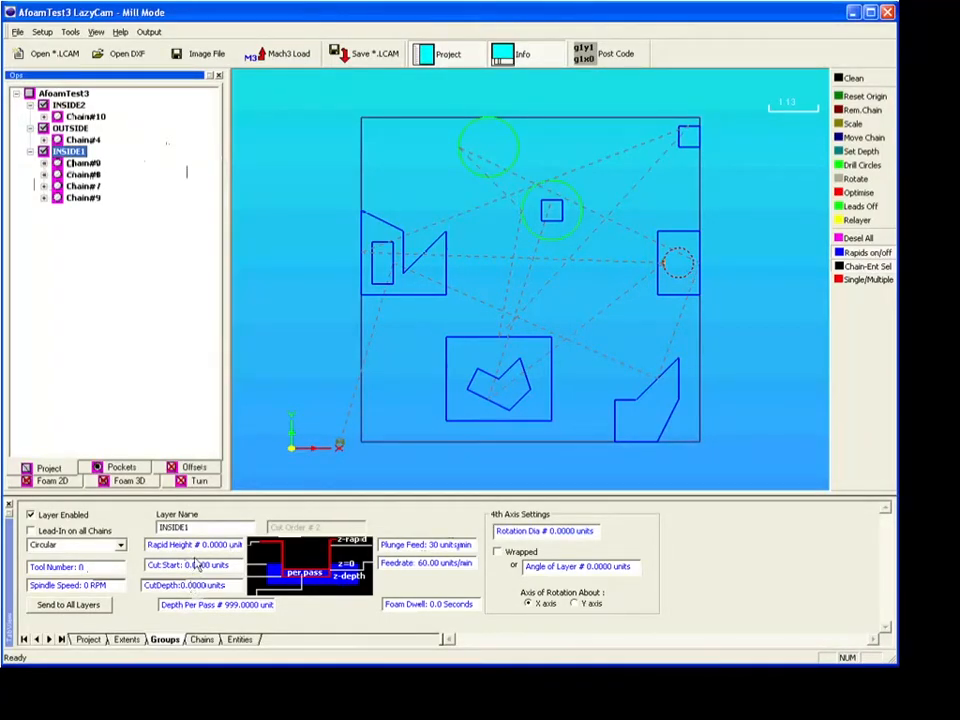
{"action": "double_click", "coordinate": [205, 544]}
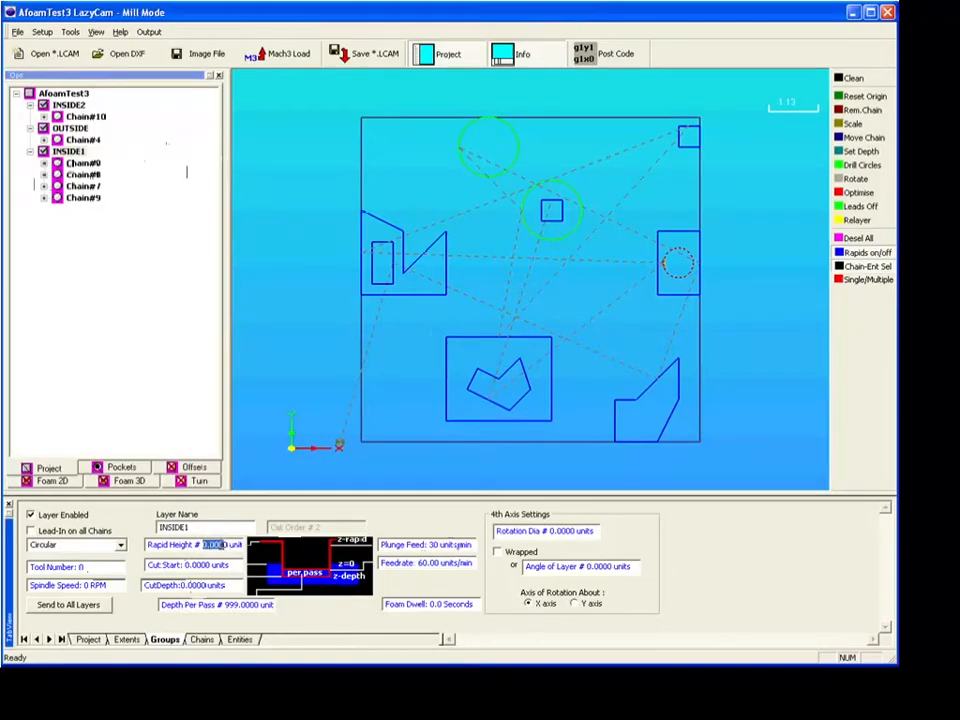
{"action": "type", "text": "1"}
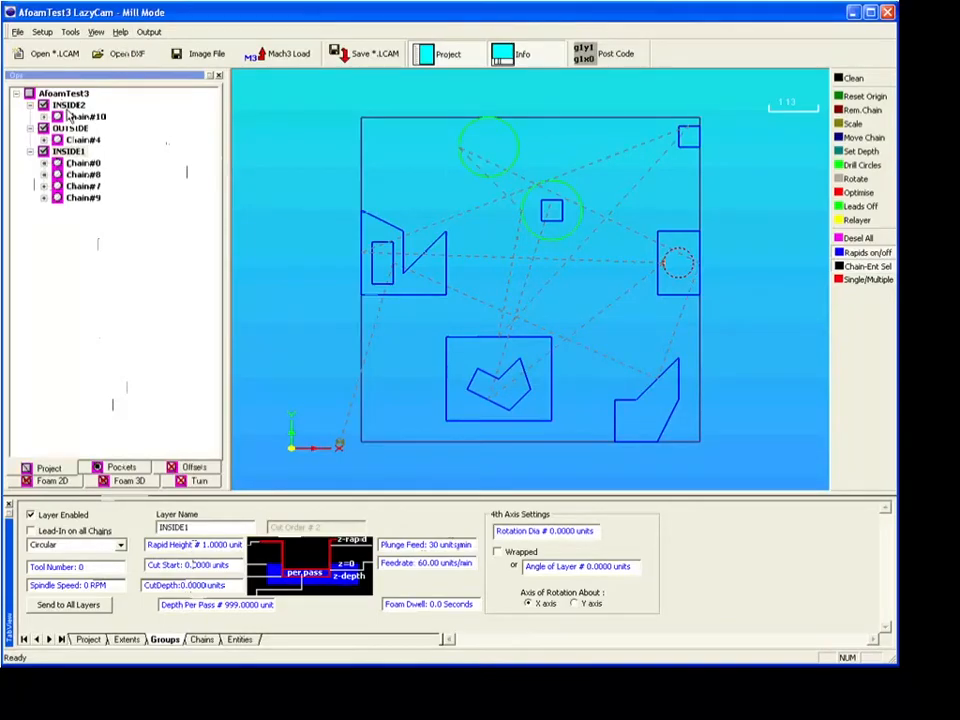
{"action": "left_click", "coordinate": [71, 608]}
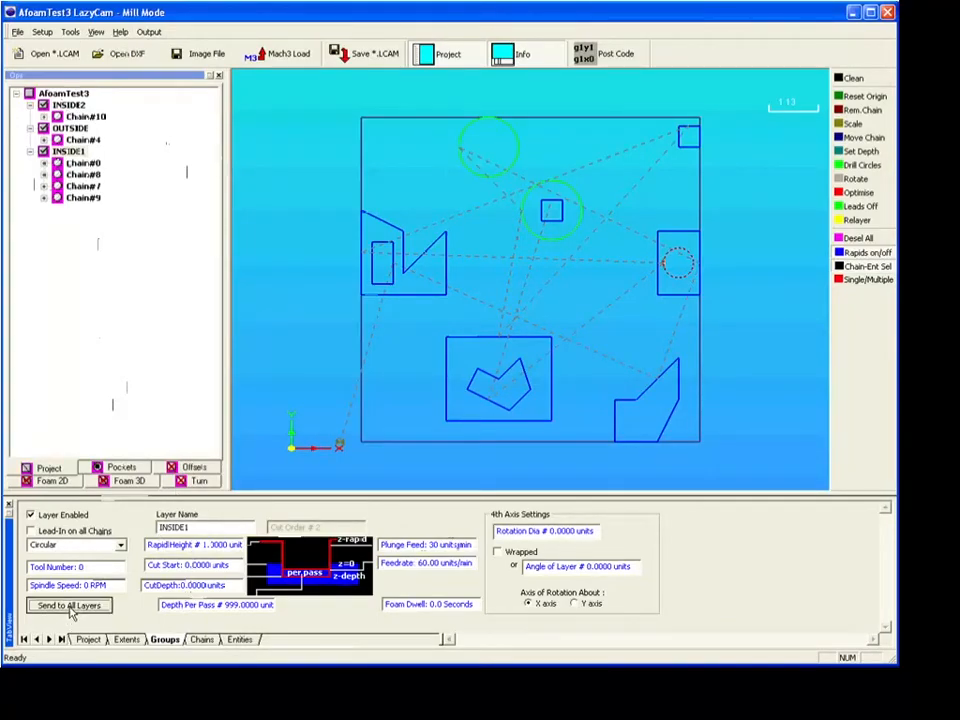
Check the settings of the other layers, then send the INSIDE2 layer's settings to all layers
{"action": "left_click", "coordinate": [79, 129]}
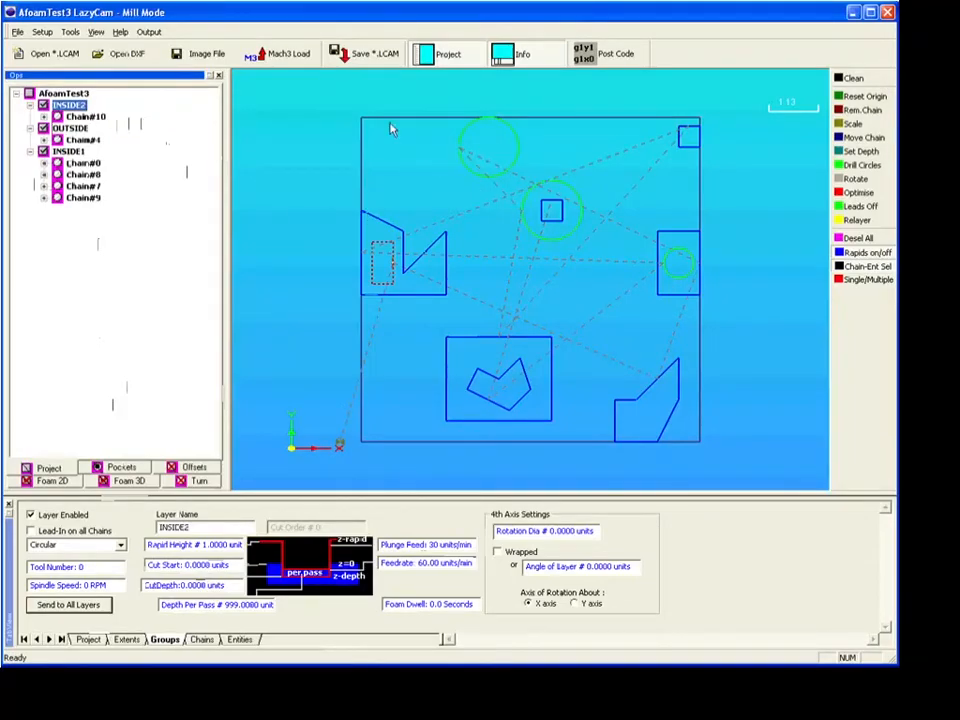
{"action": "left_click", "coordinate": [413, 211]}
{"action": "left_click", "coordinate": [66, 105]}
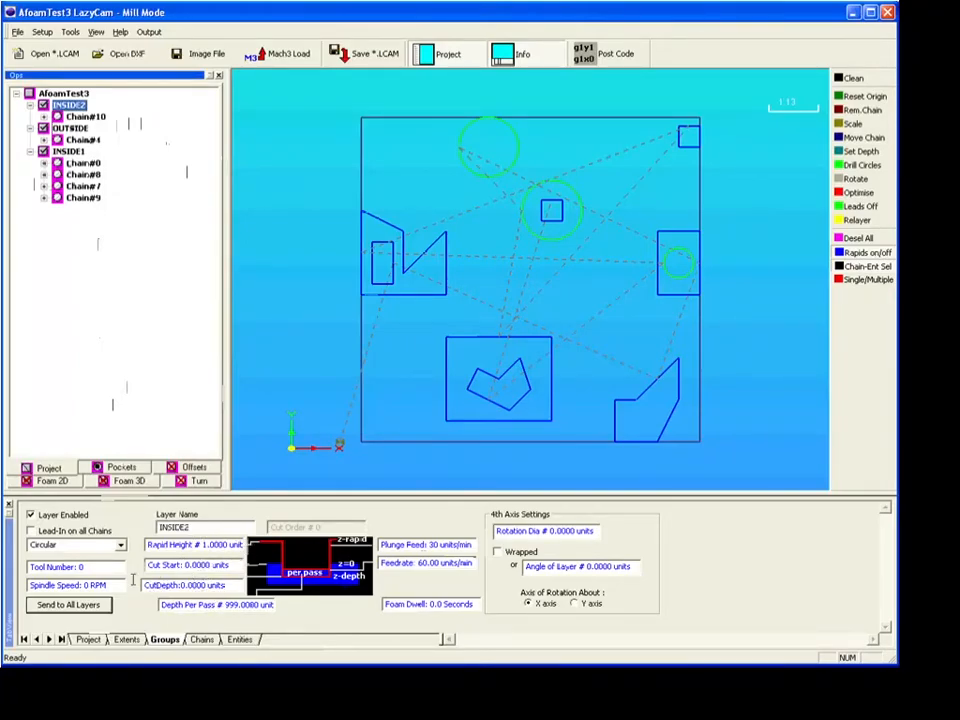
{"action": "left_click", "coordinate": [87, 609]}
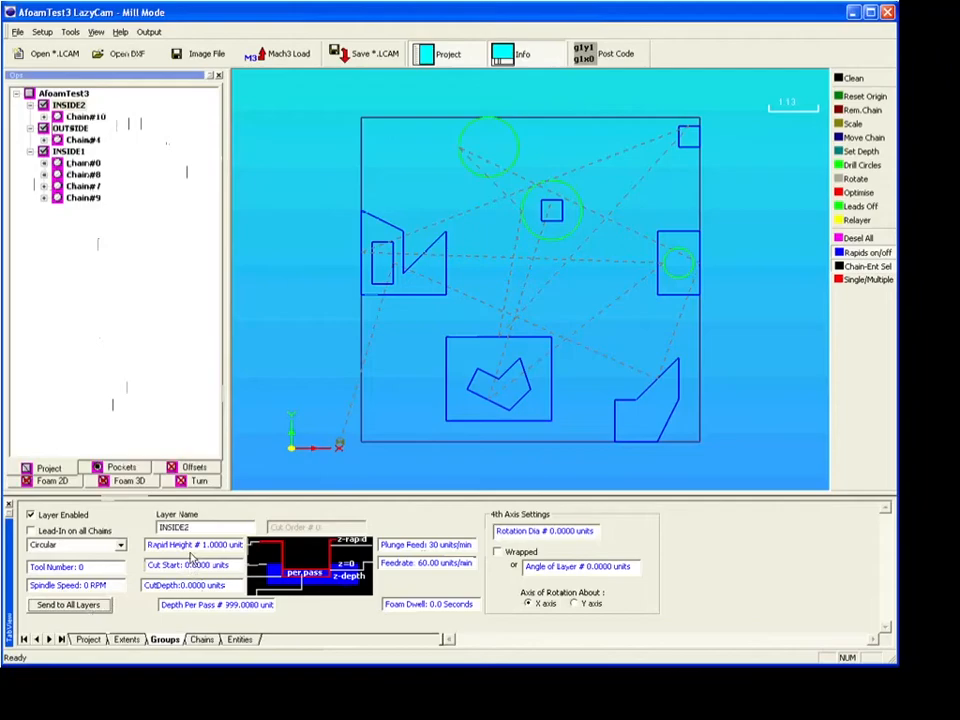
Review the settings of the OUTSIDE and INSIDE1 layers and the extents of Chain#8
{"action": "left_click", "coordinate": [70, 128]}
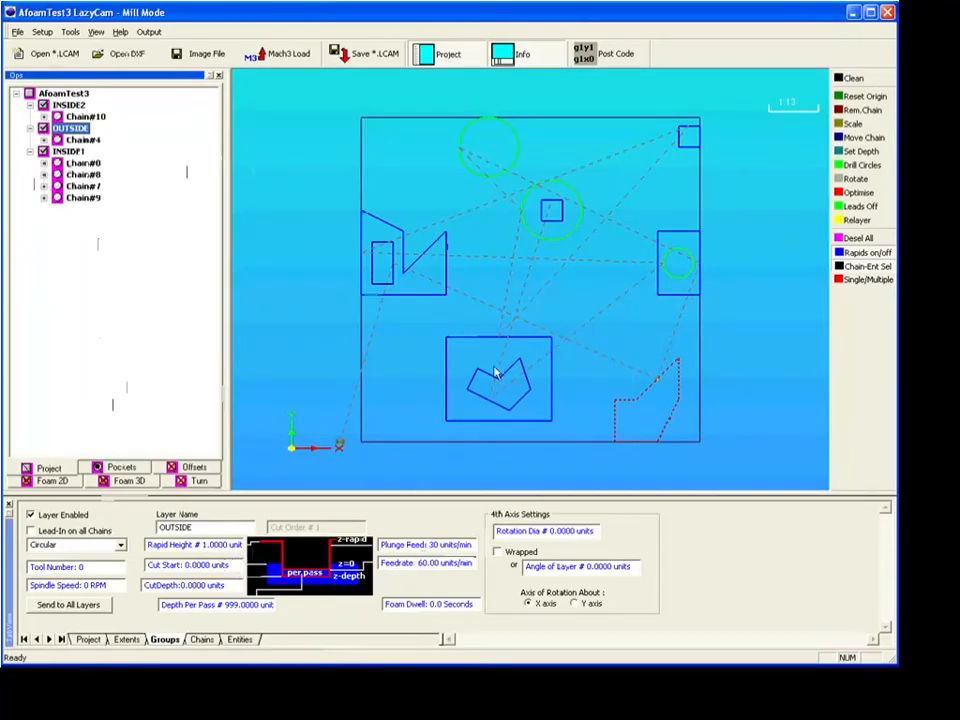
{"action": "left_click", "coordinate": [68, 151]}
{"action": "left_click", "coordinate": [83, 174]}
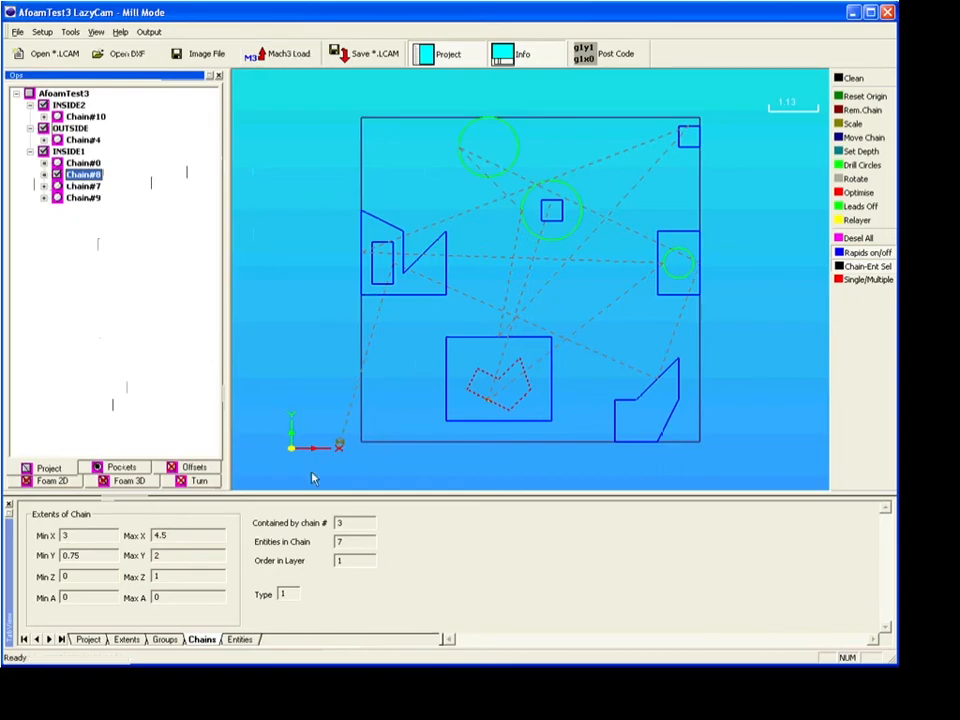
{"action": "left_click", "coordinate": [68, 151]}
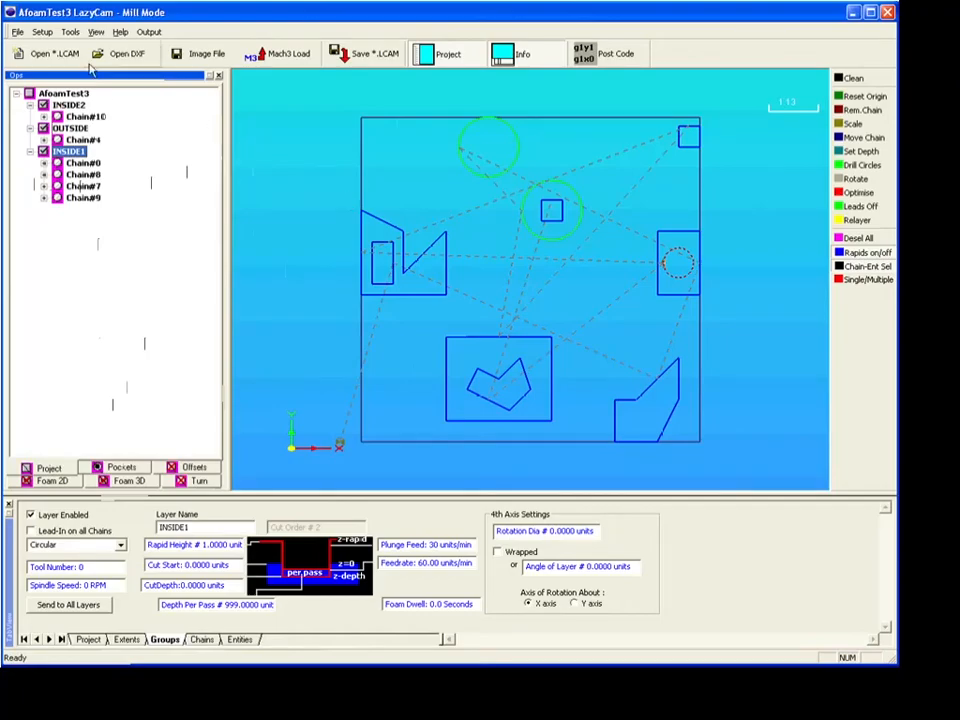
View the loading options and AutoClean filter settings, then close them
{"action": "left_click", "coordinate": [41, 32]}
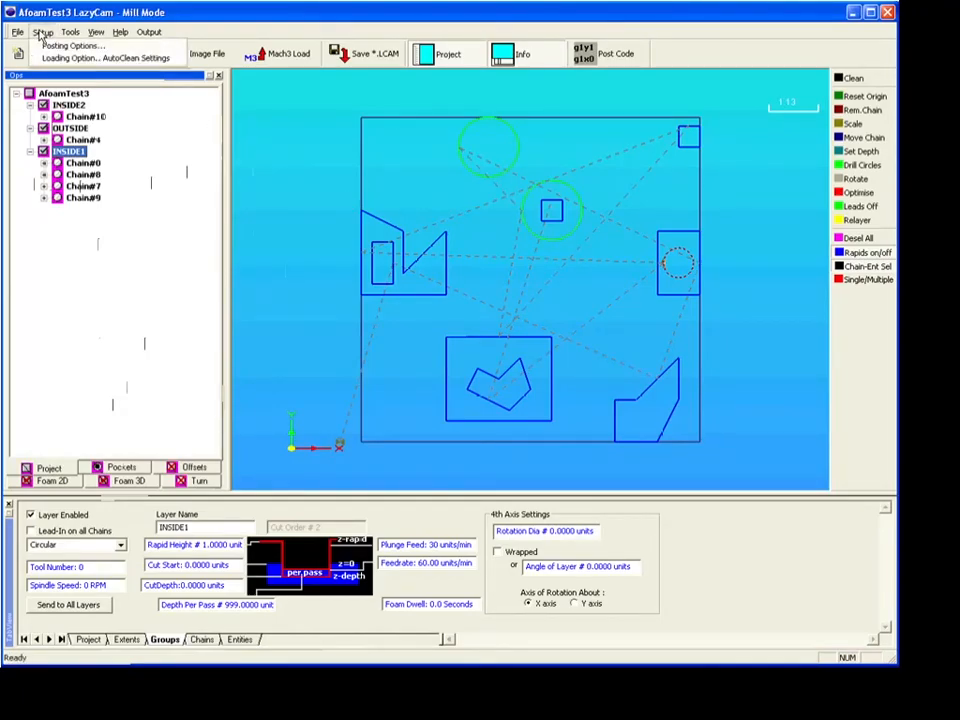
{"action": "left_click", "coordinate": [122, 58]}
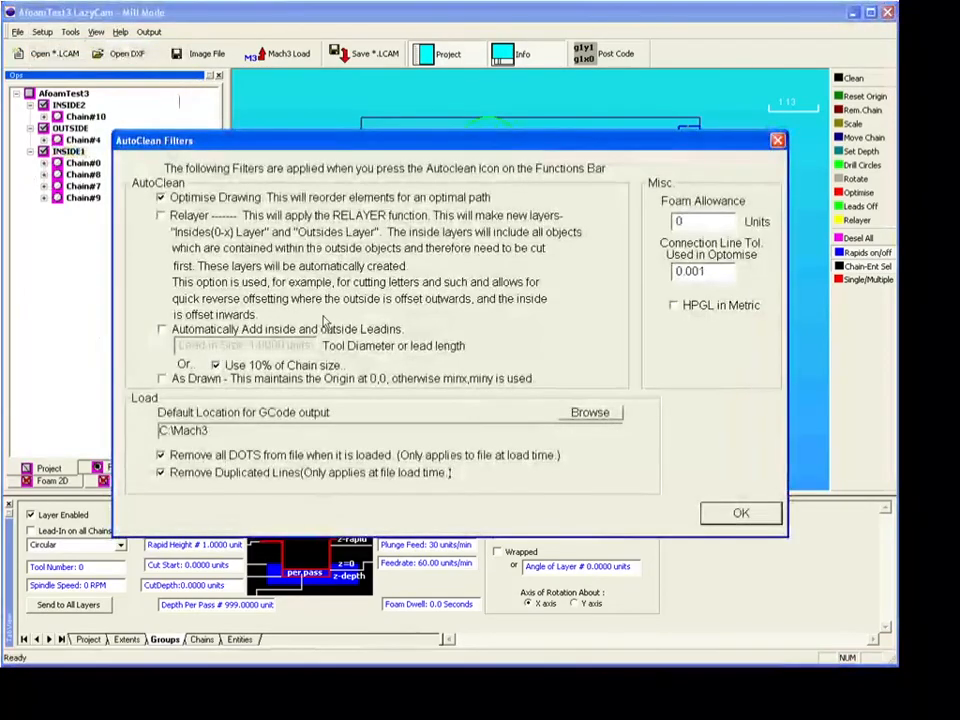
{"action": "left_click", "coordinate": [741, 514]}
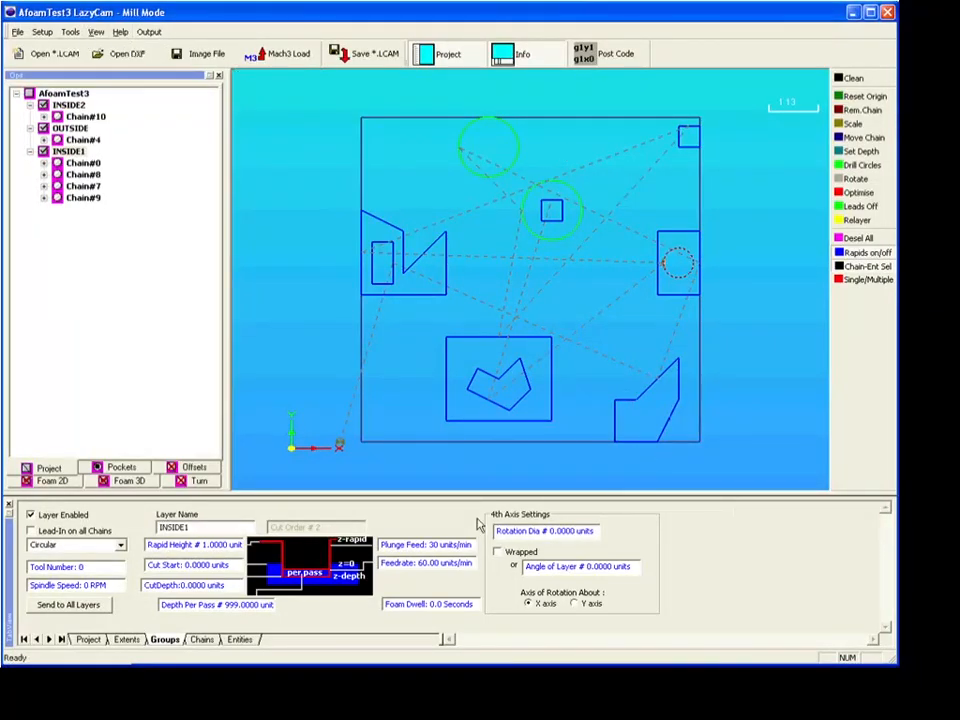
Look through the entity, chain, group and extents information of the drawing, ending with the project log
{"action": "left_click", "coordinate": [240, 639]}
{"action": "left_click", "coordinate": [201, 639]}
{"action": "left_click", "coordinate": [165, 639]}
{"action": "left_click", "coordinate": [126, 639]}
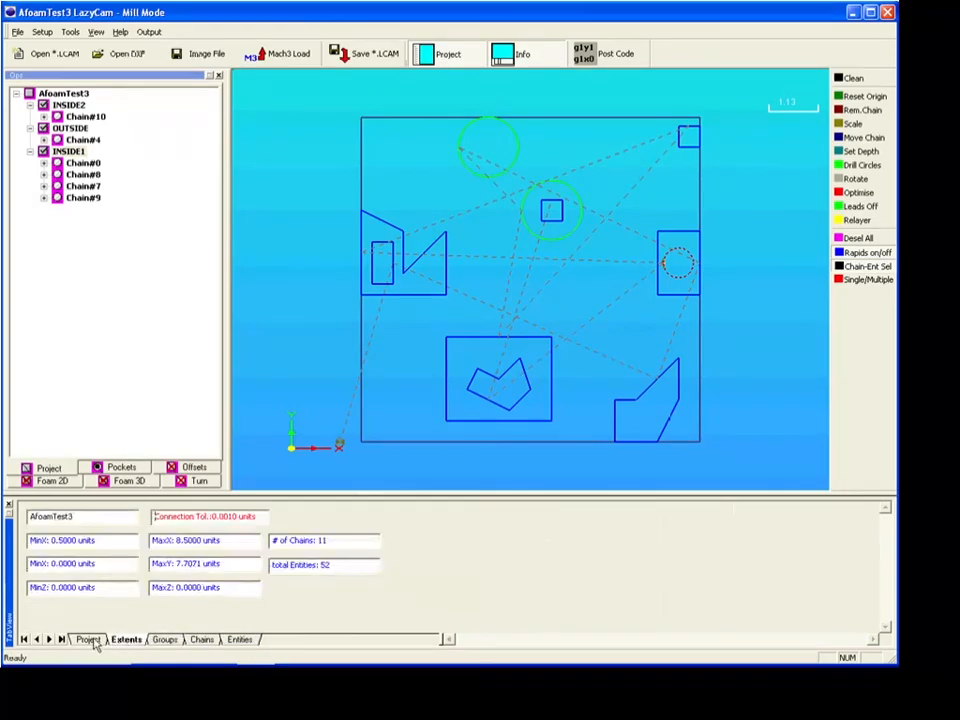
{"action": "left_click", "coordinate": [90, 639]}
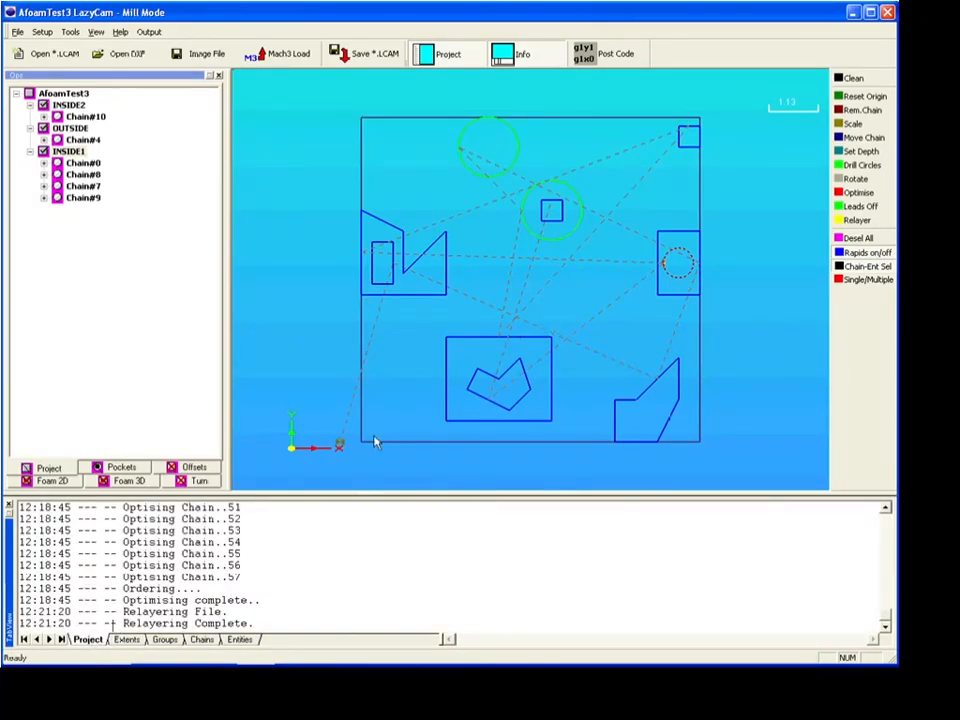